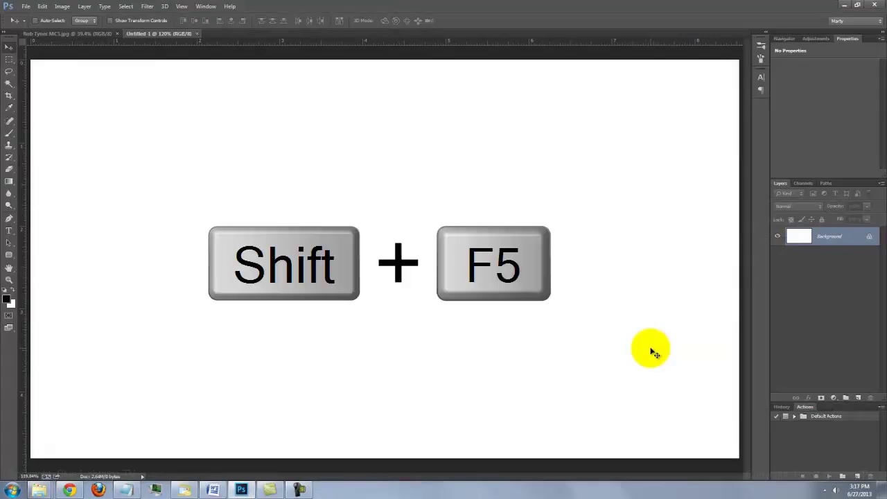
Step: Fill the whole new canvas with solid black using the Fill dialog's Black contents
{"action": "key", "text": "shift+F5"}
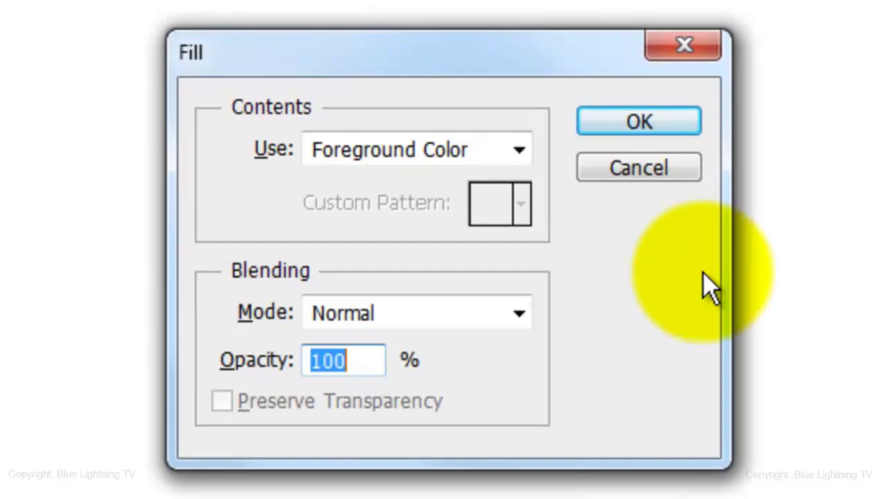
{"action": "left_click", "coordinate": [516, 150]}
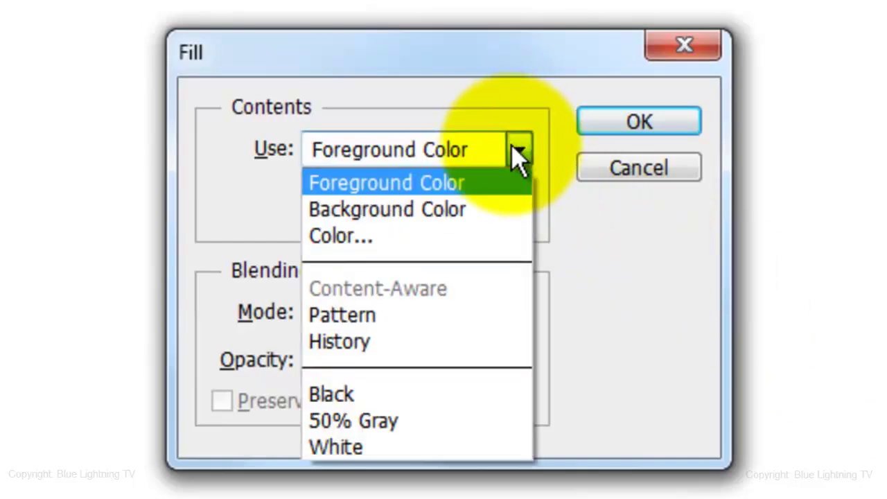
{"action": "left_click", "coordinate": [428, 395]}
{"action": "left_click", "coordinate": [641, 121]}
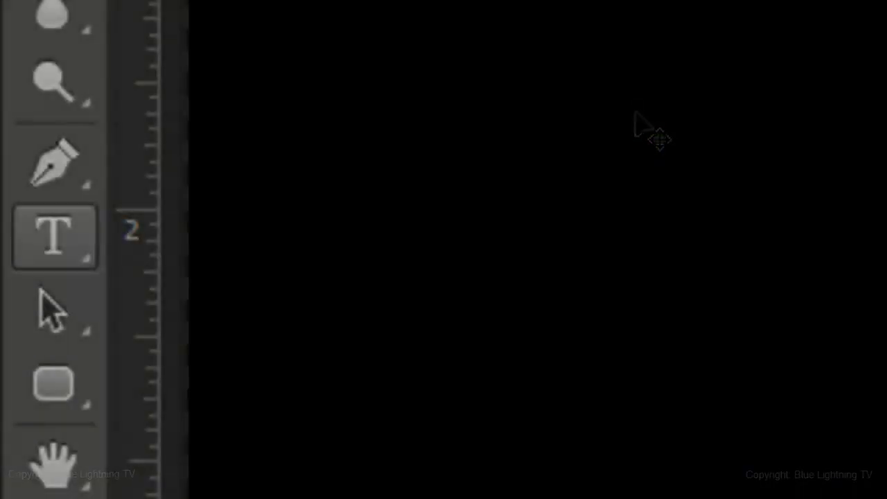
{"action": "left_click_drag", "start_coordinate": [60, 228], "coordinate": [293, 223]}
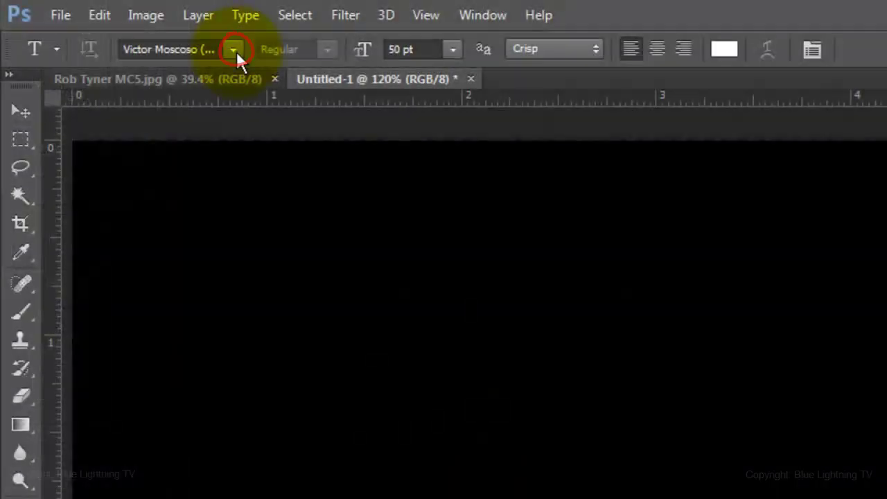
Step: Type white 'MC5MC5MC5' text on the black canvas in a swirly psychedelic font
{"action": "left_click", "coordinate": [235, 50]}
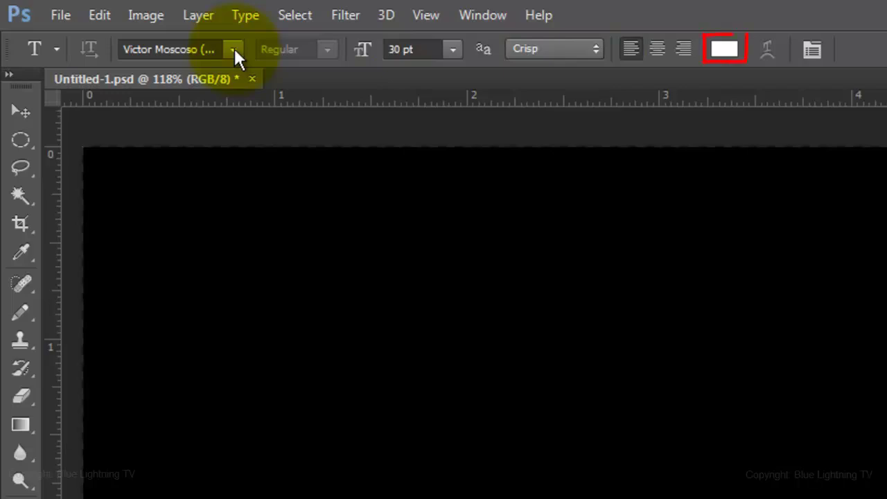
{"action": "left_click", "coordinate": [150, 312]}
{"action": "type", "text": "MC5MC5MC5"}
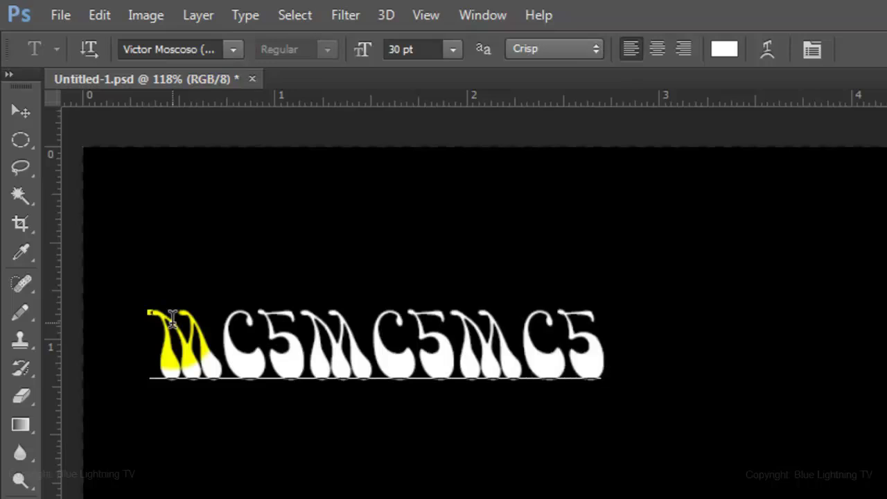
{"action": "left_click", "coordinate": [21, 111]}
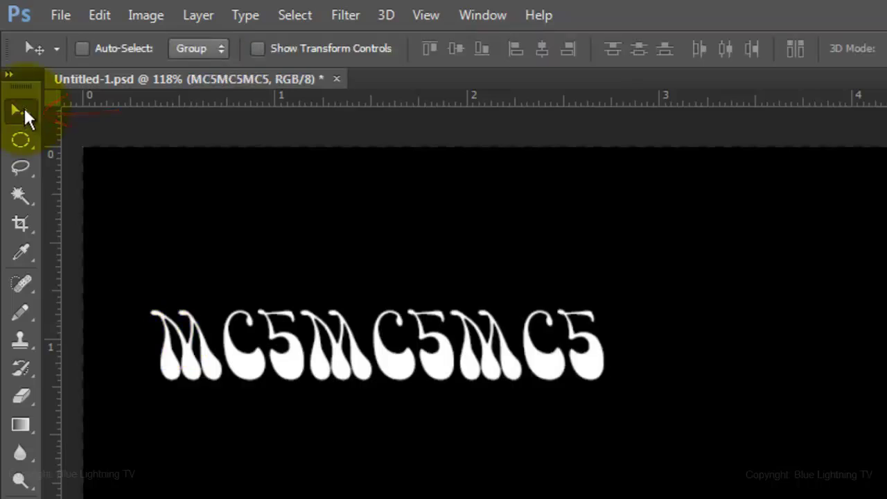
Step: Move the MC5MC5MC5 text to the top-left and scale it proportionally across the canvas width
{"action": "left_click_drag", "start_coordinate": [242, 360], "coordinate": [192, 205]}
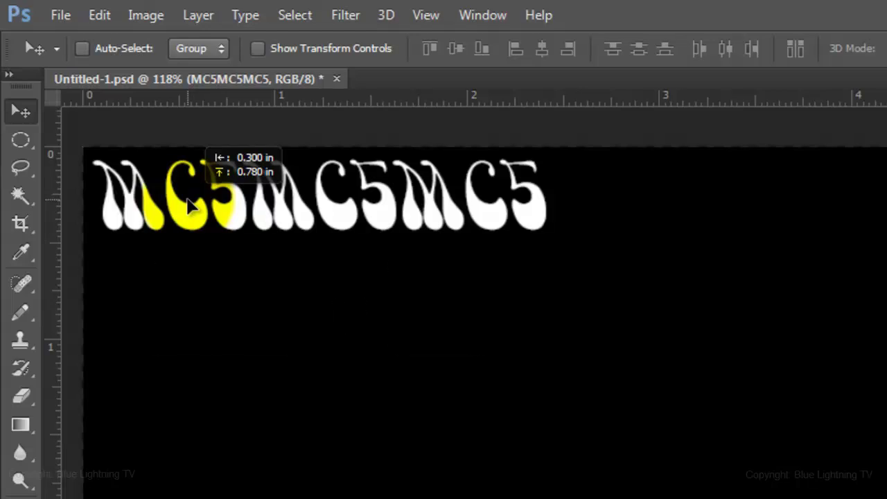
{"action": "key", "text": "ctrl+t"}
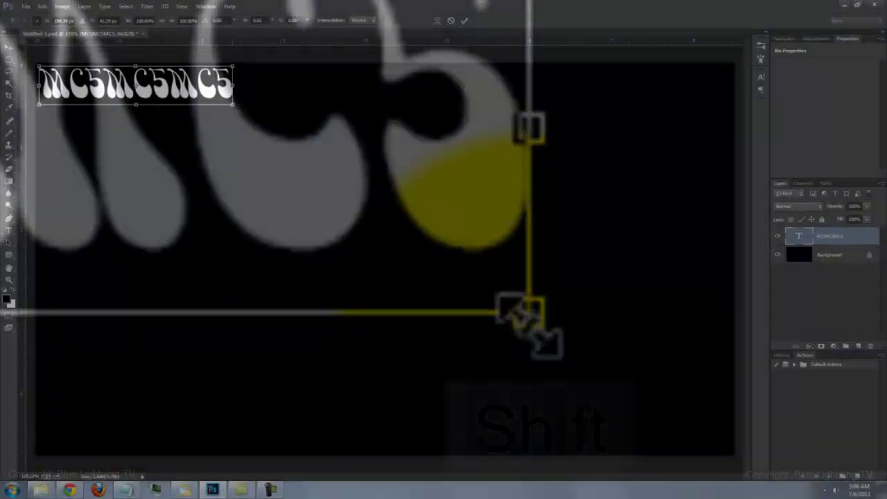
{"action": "left_click_drag", "start_coordinate": [528, 314], "coordinate": [708, 293]}
{"action": "key", "text": "Return"}
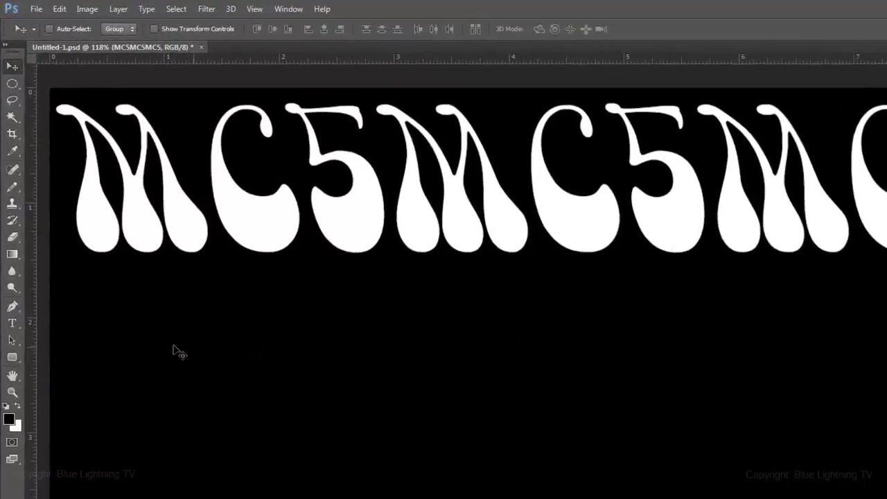
Step: Add a new text line 'OCT 23 OCT 23 OCT 23 OCT 23' below MC5MC5MC5
{"action": "left_click_drag", "start_coordinate": [12, 323], "coordinate": [76, 324]}
{"action": "left_click_drag", "start_coordinate": [87, 369], "coordinate": [88, 368]}
{"action": "left_click", "coordinate": [145, 399]}
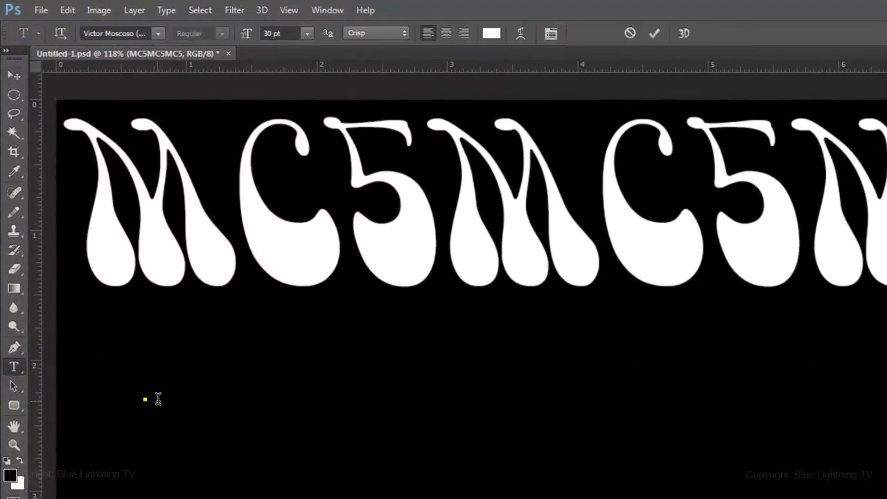
{"action": "type", "text": "OCT 23"}
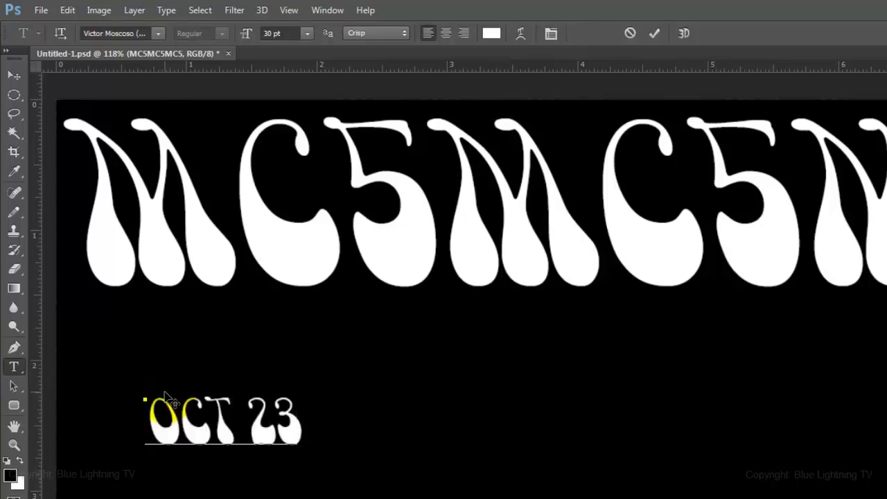
{"action": "type", "text": " OCT 23 OCT 23 OCT 23"}
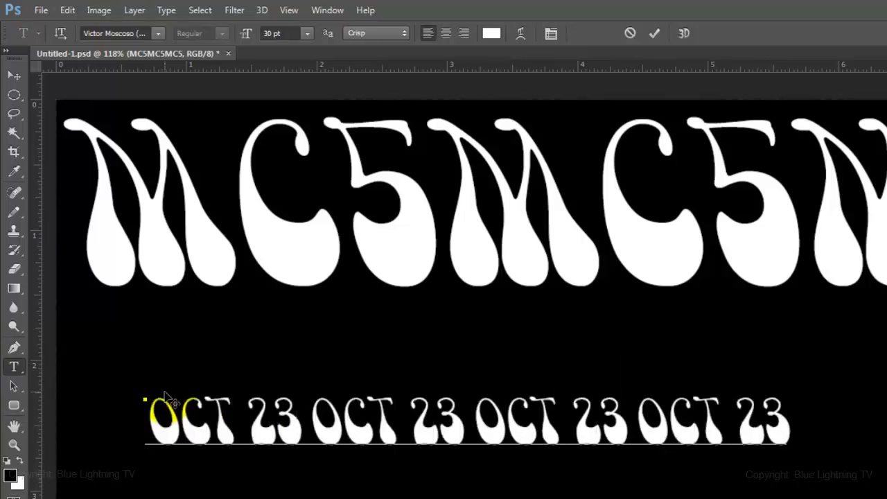
{"action": "left_click", "coordinate": [10, 76]}
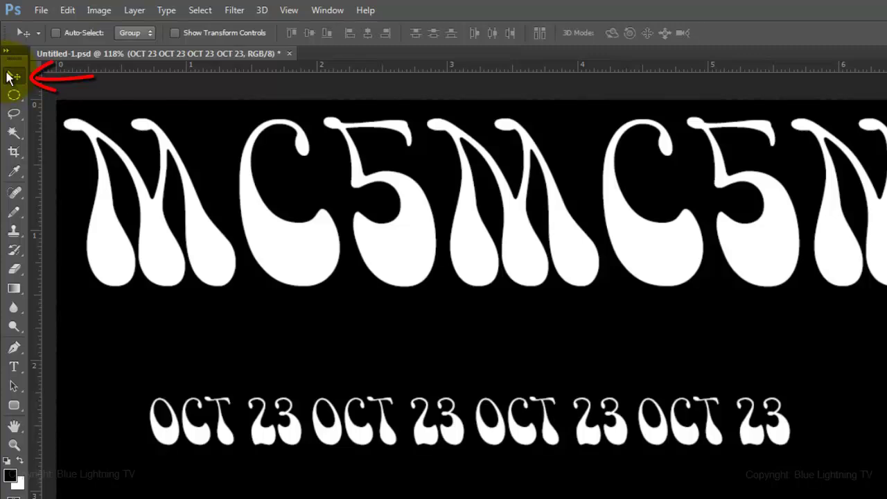
Step: Move the OCT 23 line just under MC5MC5MC5 and scale it proportionally to about 170%
{"action": "left_click_drag", "start_coordinate": [198, 411], "coordinate": [125, 315]}
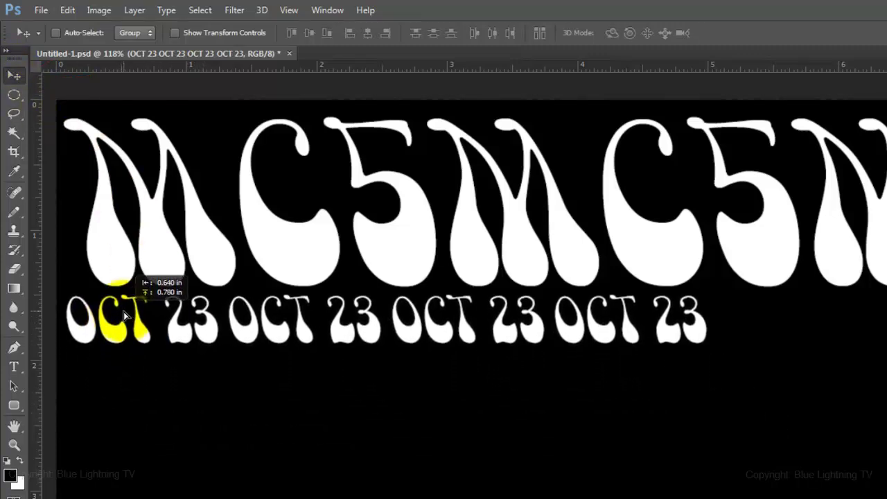
{"action": "key", "text": "ctrl+t"}
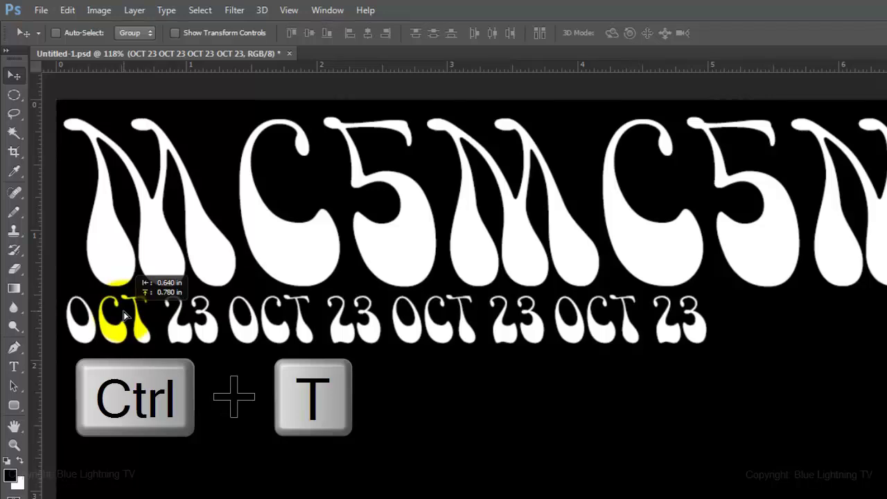
{"action": "key", "text": "shift"}
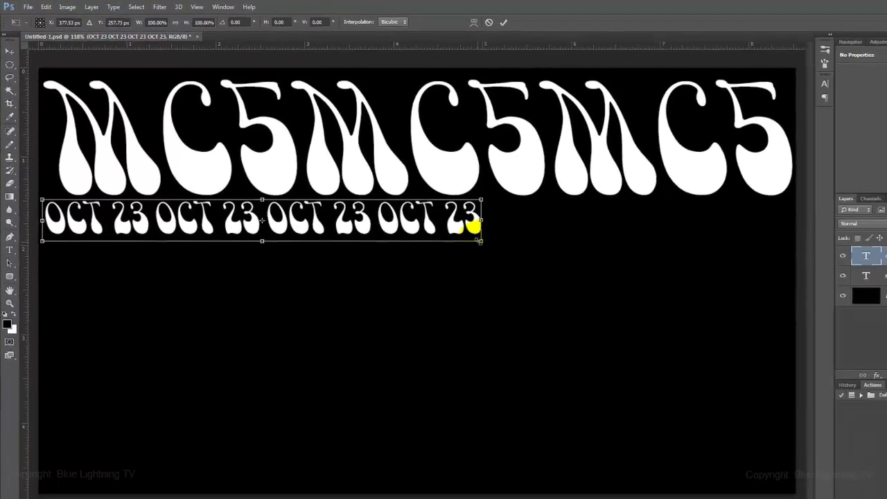
{"action": "left_click_drag", "start_coordinate": [705, 353], "coordinate": [756, 377]}
{"action": "left_click_drag", "start_coordinate": [476, 237], "coordinate": [725, 307]}
{"action": "key", "text": "Return"}
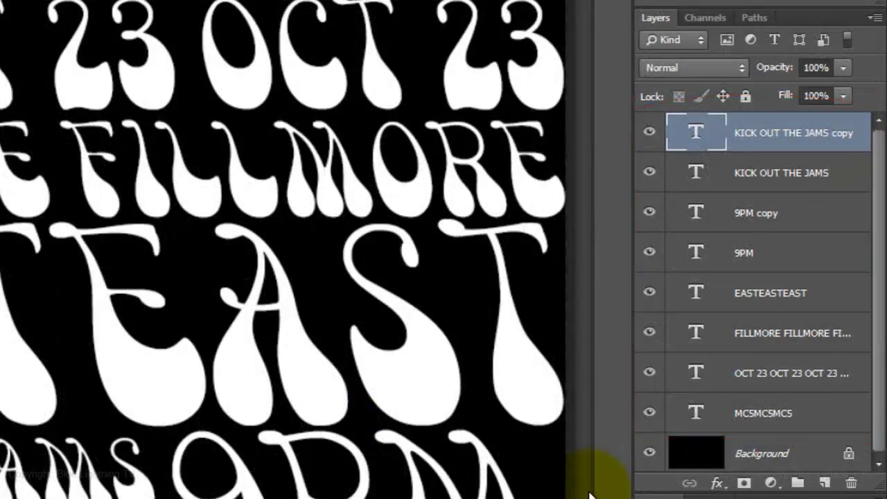
Step: Group all text layers into a group named TEXT and duplicate the merged Layer 1
{"action": "left_click", "coordinate": [697, 414], "text": "shift"}
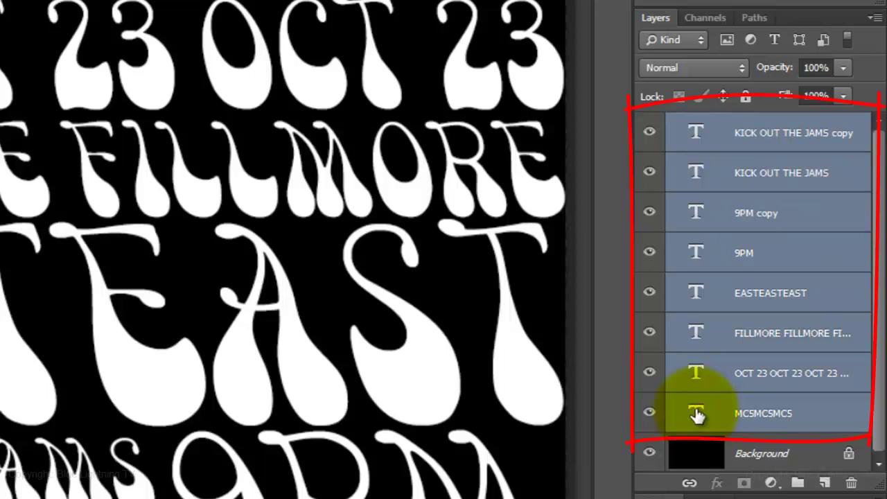
{"action": "key", "text": "ctrl+g"}
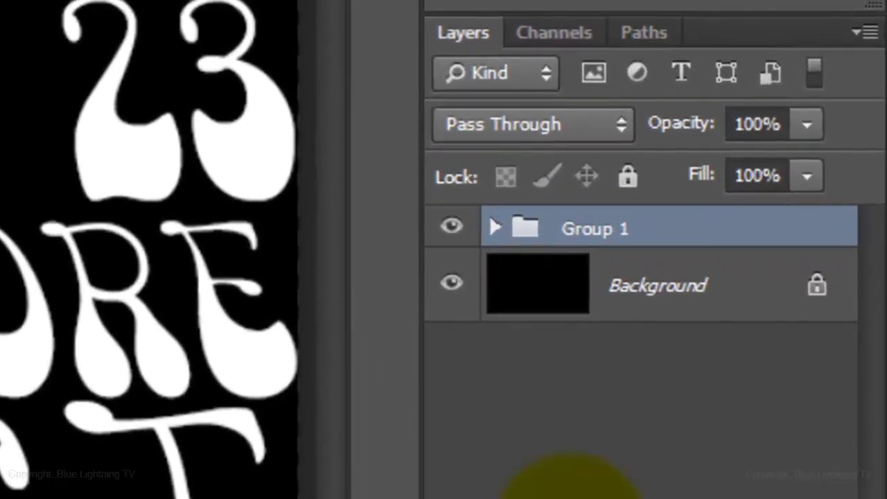
{"action": "double_click", "coordinate": [594, 229]}
{"action": "type", "text": "TEXT"}
{"action": "key", "text": "Return"}
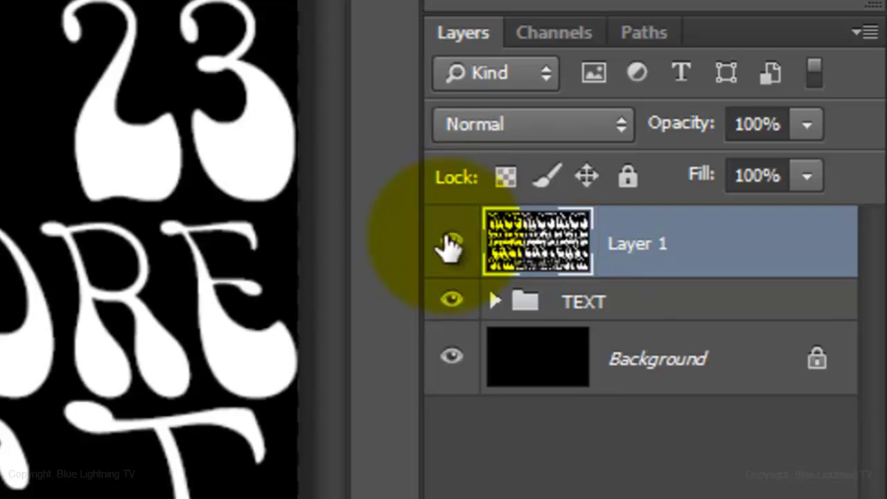
{"action": "key", "text": "ctrl+j"}
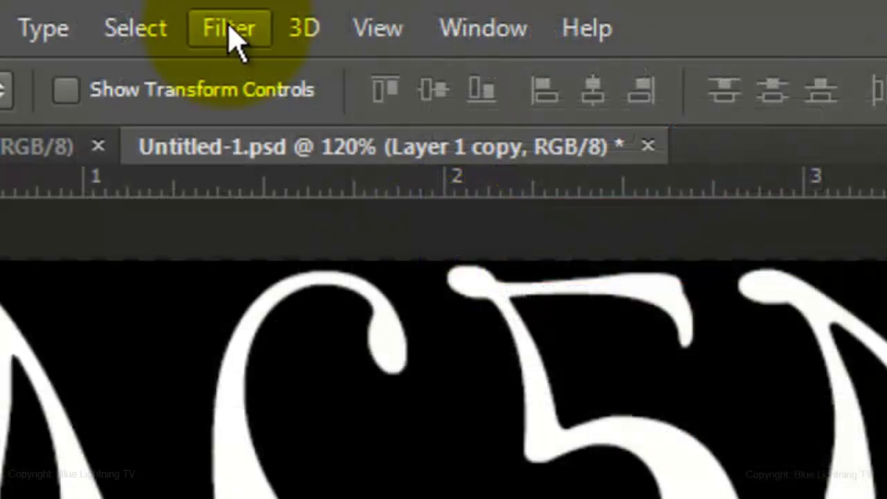
{"action": "left_click", "coordinate": [232, 31]}
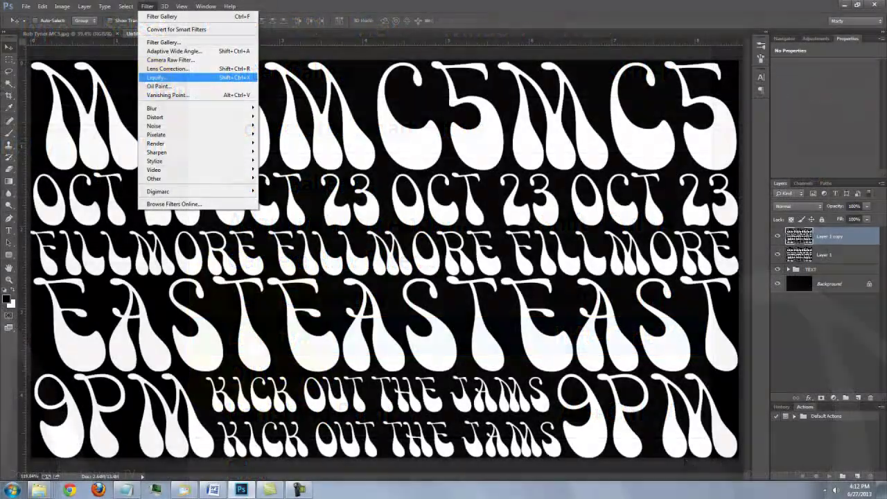
Step: Apply a Liquify Bloat with a 700 brush at the middle FILLMORE to swell the centre outward
{"action": "left_click", "coordinate": [251, 346]}
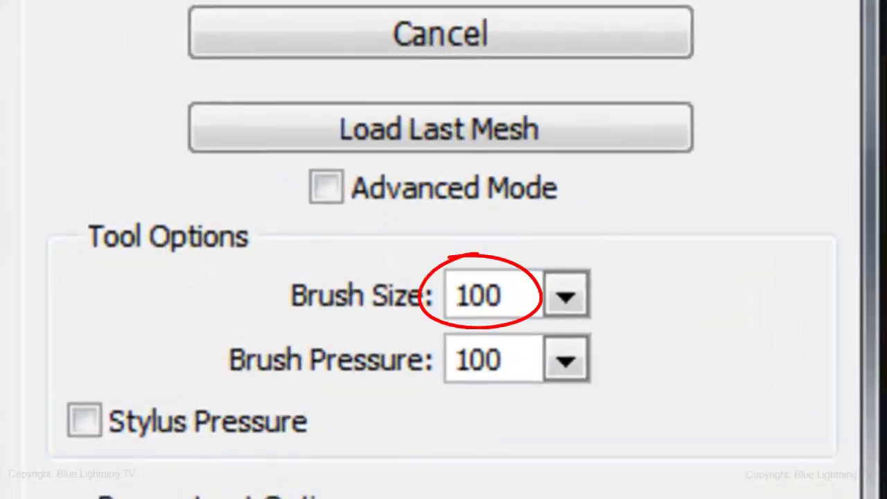
{"action": "left_click", "coordinate": [518, 309]}
{"action": "key", "text": "BackSpace"}
{"action": "key", "text": "BackSpace"}
{"action": "key", "text": "BackSpace"}
{"action": "type", "text": "700"}
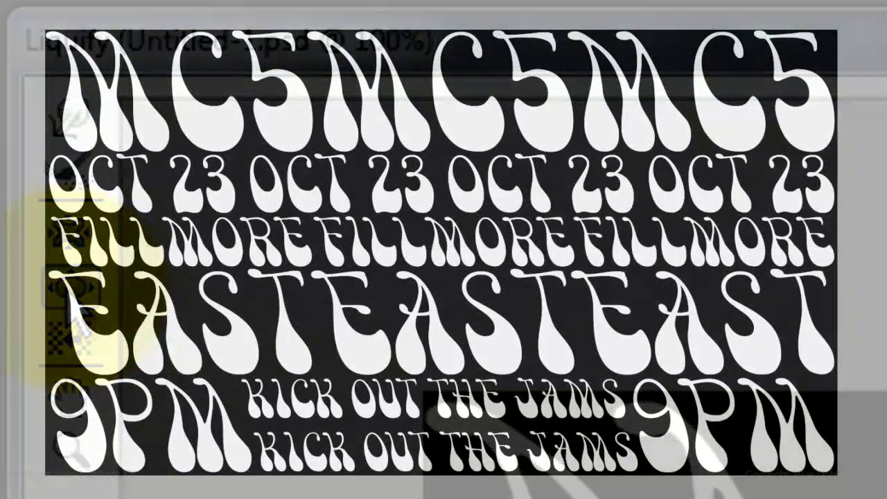
{"action": "left_click", "coordinate": [193, 137]}
{"action": "left_click", "coordinate": [437, 248]}
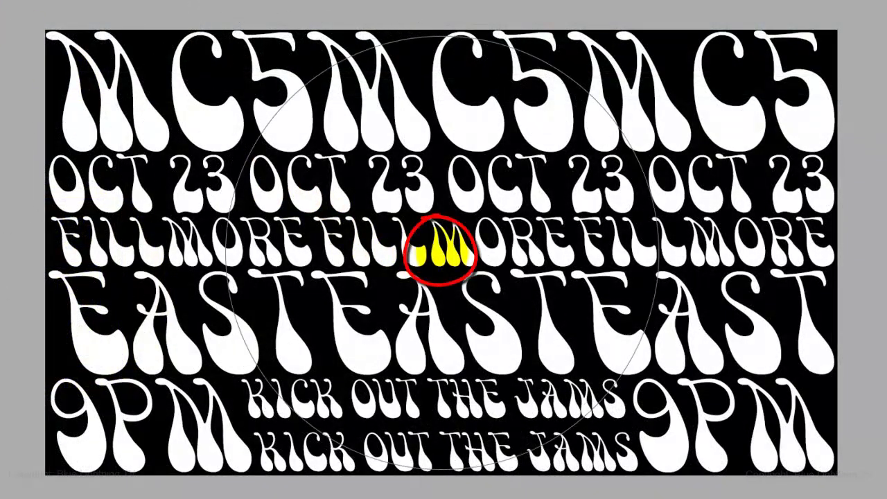
{"action": "left_click_drag", "start_coordinate": [439, 251], "coordinate": [442, 252]}
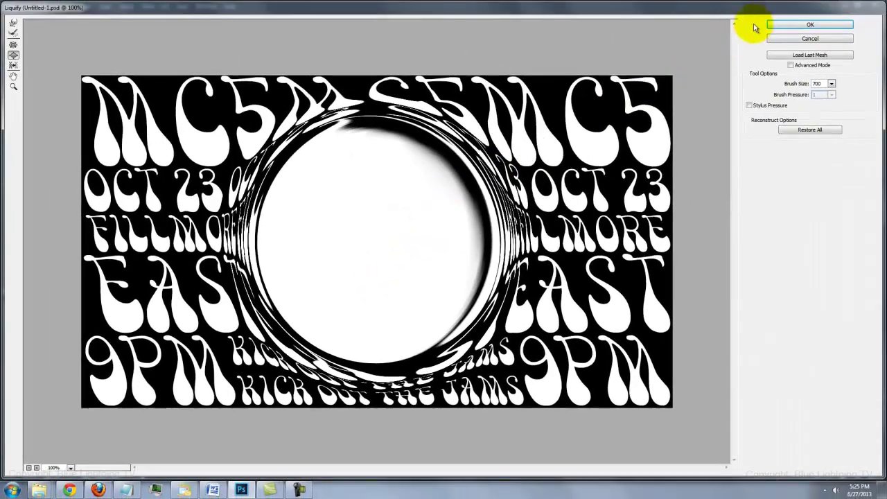
{"action": "left_click", "coordinate": [772, 24]}
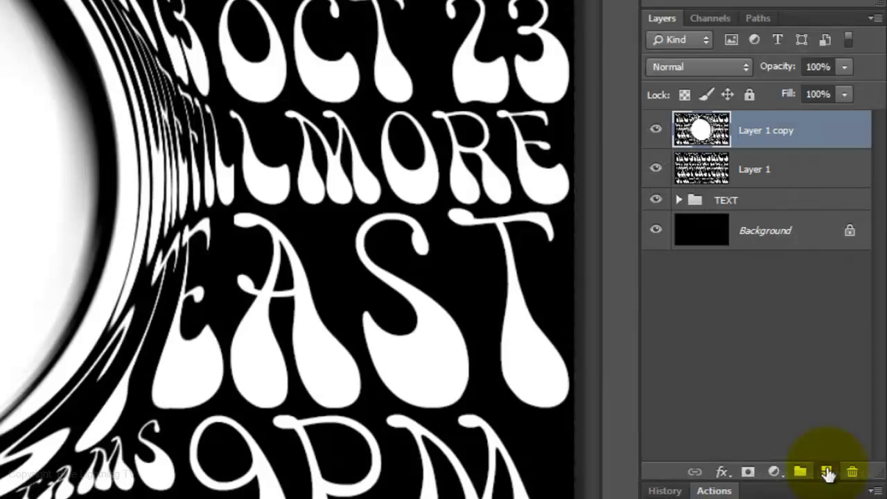
Step: Add a new empty layer and draw an elliptical circle selection over the central white circle
{"action": "left_click", "coordinate": [828, 473]}
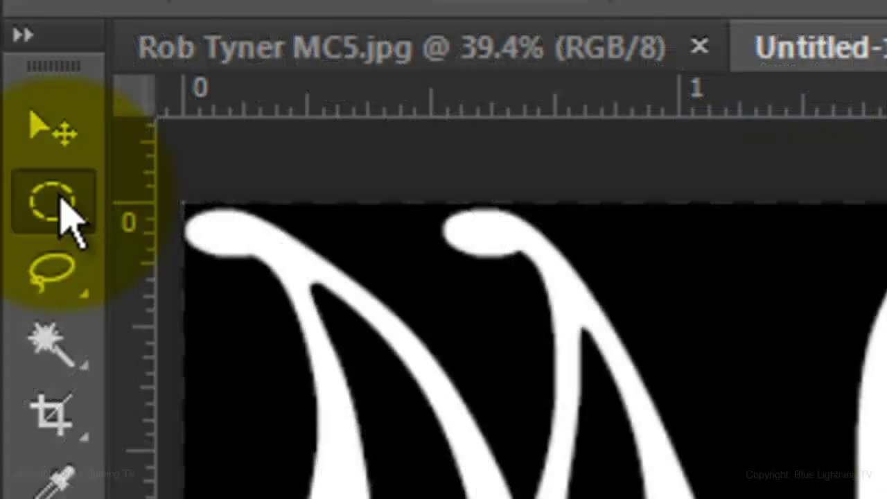
{"action": "left_click", "coordinate": [55, 204]}
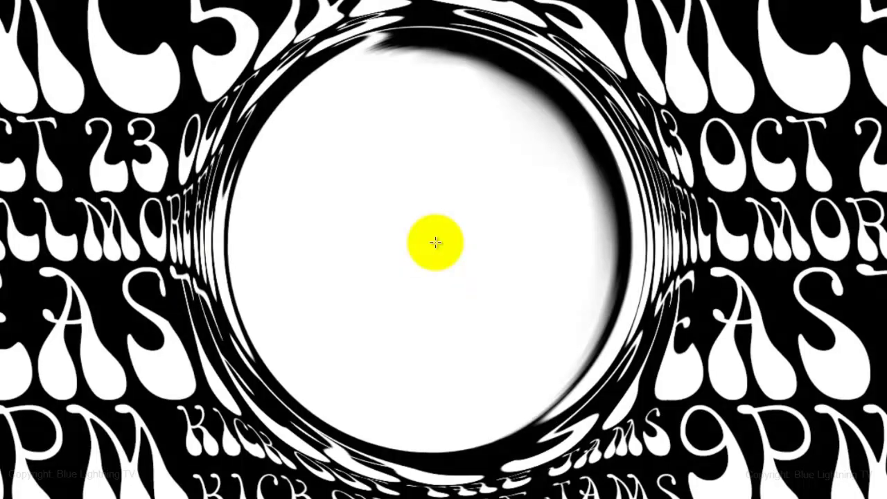
{"action": "left_click_drag", "start_coordinate": [435, 241], "coordinate": [657, 6]}
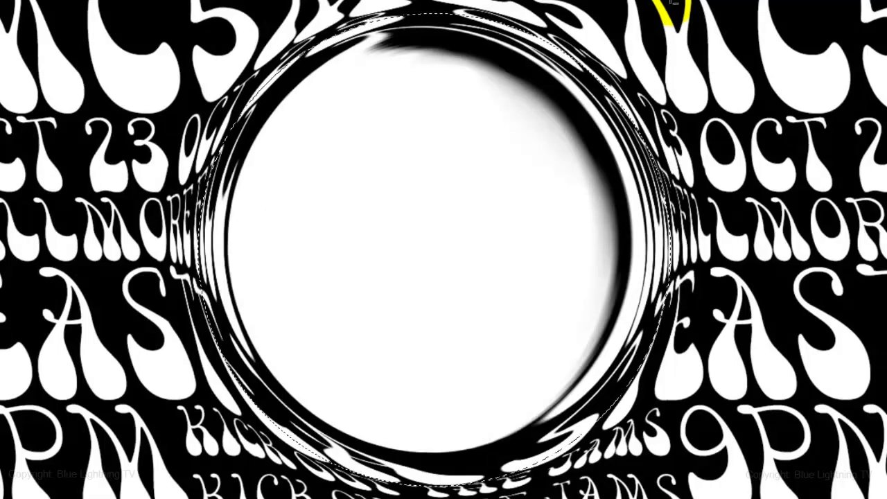
Step: Fill the circle with black, deselect, nudge it into alignment, and reload it as a selection
{"action": "key", "text": "alt+Delete"}
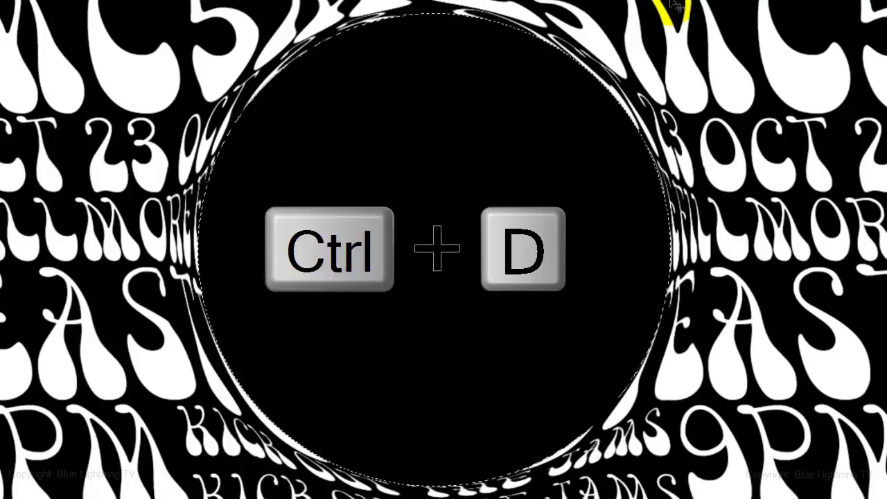
{"action": "key", "text": "ctrl+d"}
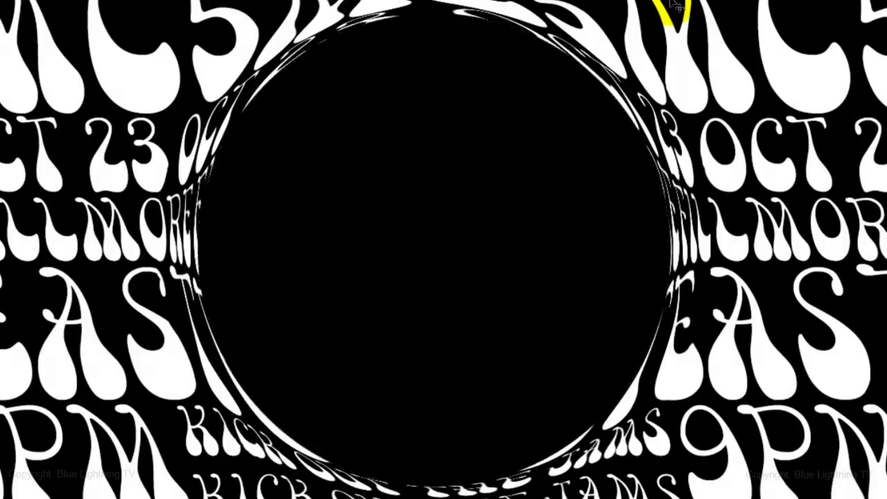
{"action": "key", "text": "v"}
{"action": "mouse_move", "coordinate": [390, 255]}
{"action": "left_mouse_down"}
{"action": "mouse_move", "coordinate": [376, 267]}
{"action": "mouse_move", "coordinate": [393, 257]}
{"action": "mouse_move", "coordinate": [385, 259]}
{"action": "left_mouse_up"}
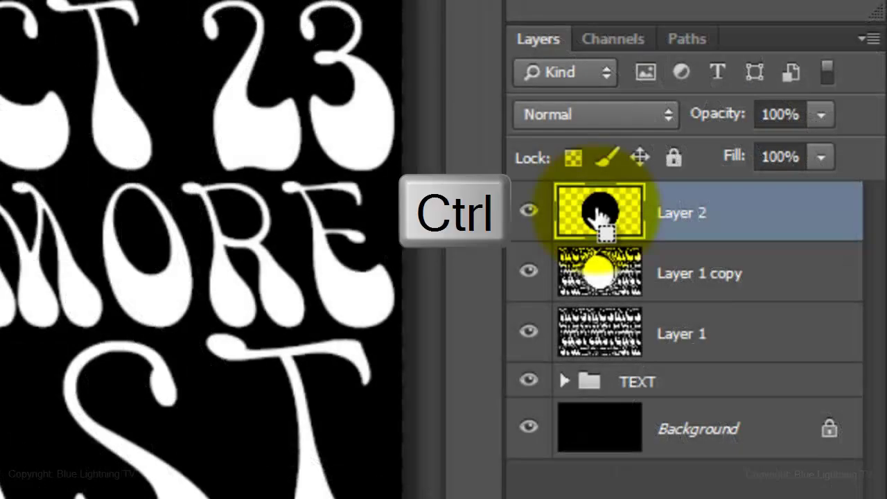
{"action": "left_click", "coordinate": [597, 215], "text": "ctrl"}
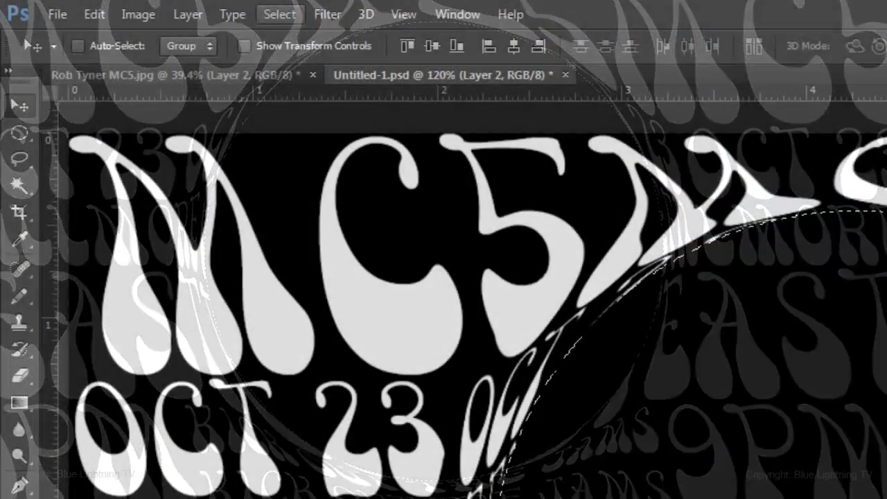
Step: Save the circle selection as a new channel with Select > Save Selection
{"action": "left_click", "coordinate": [284, 18]}
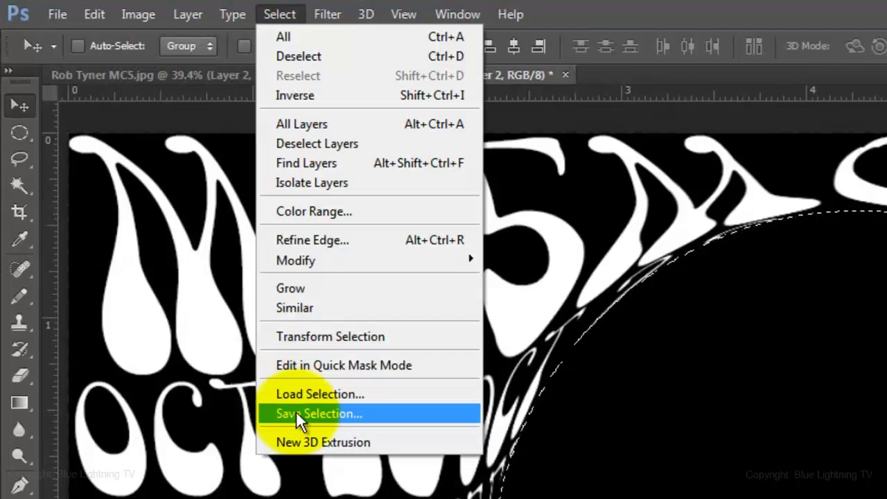
{"action": "left_click", "coordinate": [295, 411]}
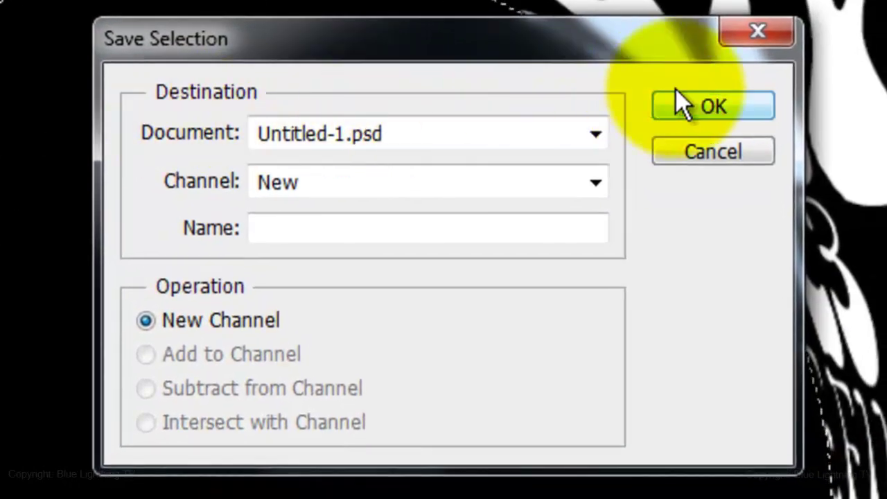
{"action": "left_click", "coordinate": [698, 108]}
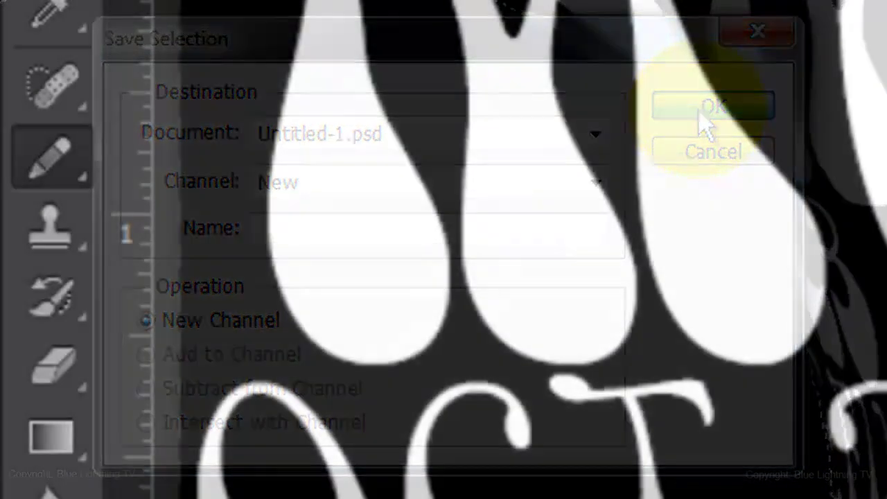
Step: Switch to the Pencil tool and bring up its brush size and hardness settings
{"action": "right_click", "coordinate": [47, 162]}
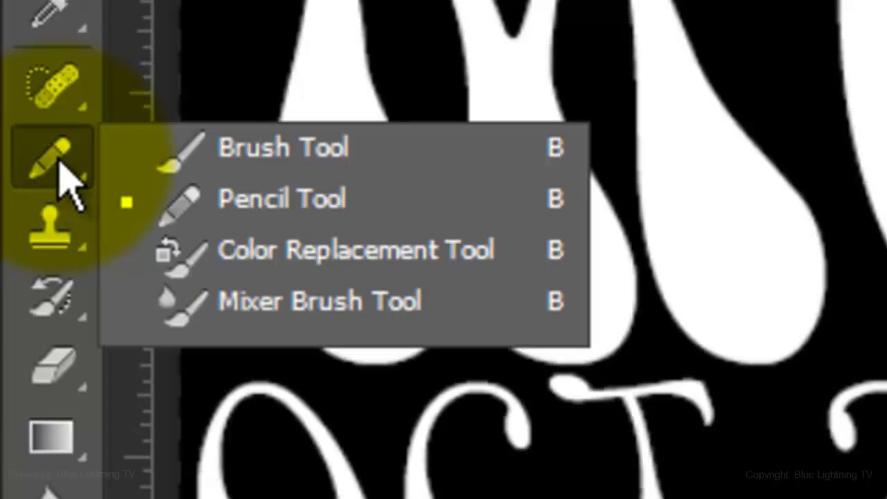
{"action": "left_click", "coordinate": [211, 229]}
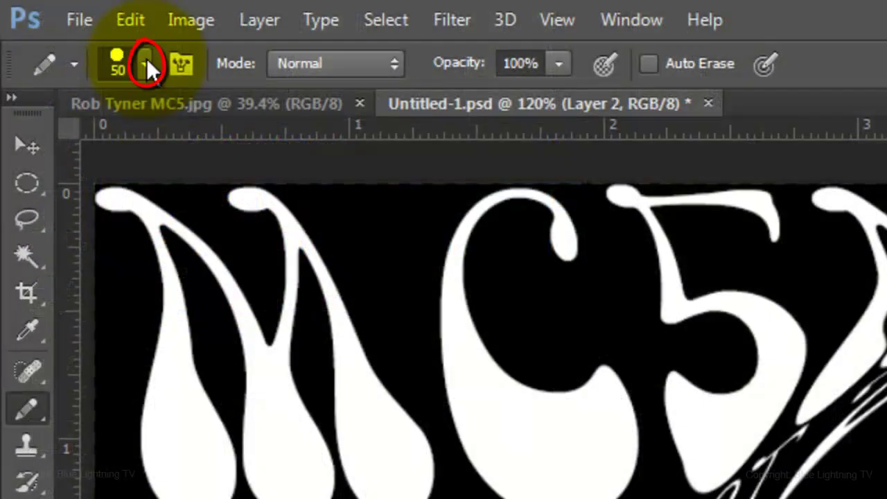
{"action": "left_click", "coordinate": [146, 62]}
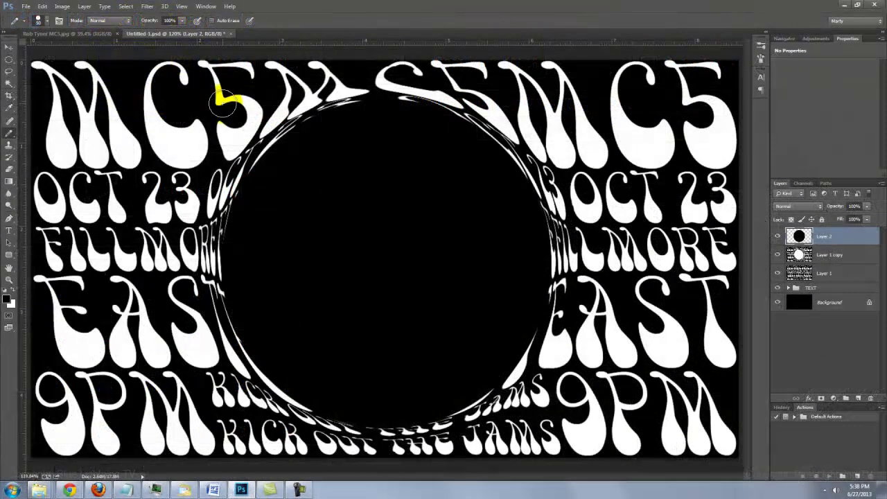
Step: Zoom in on the circle's top and paint black over the white slivers under DA and S
{"action": "key", "text": "z"}
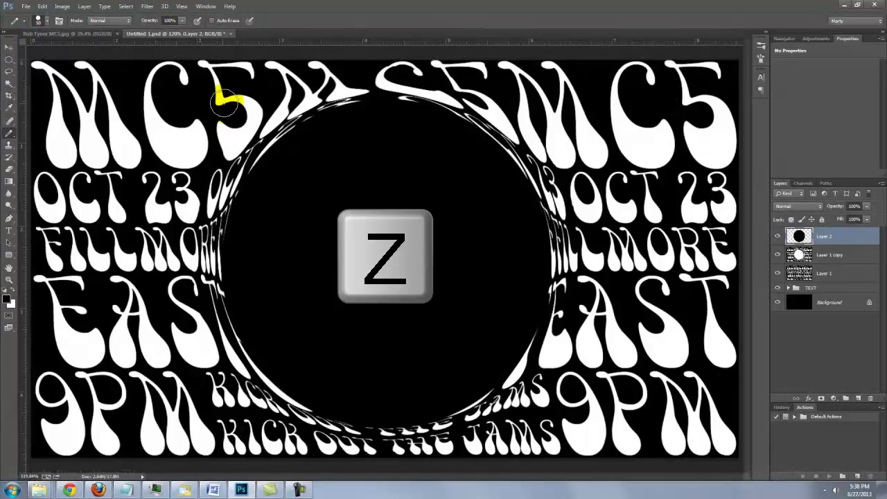
{"action": "left_click_drag", "start_coordinate": [205, 88], "coordinate": [576, 235]}
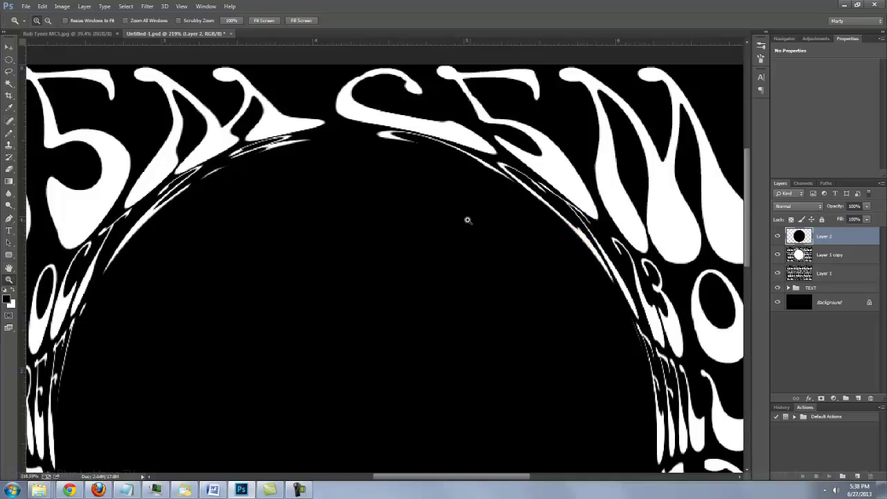
{"action": "key", "text": "space"}
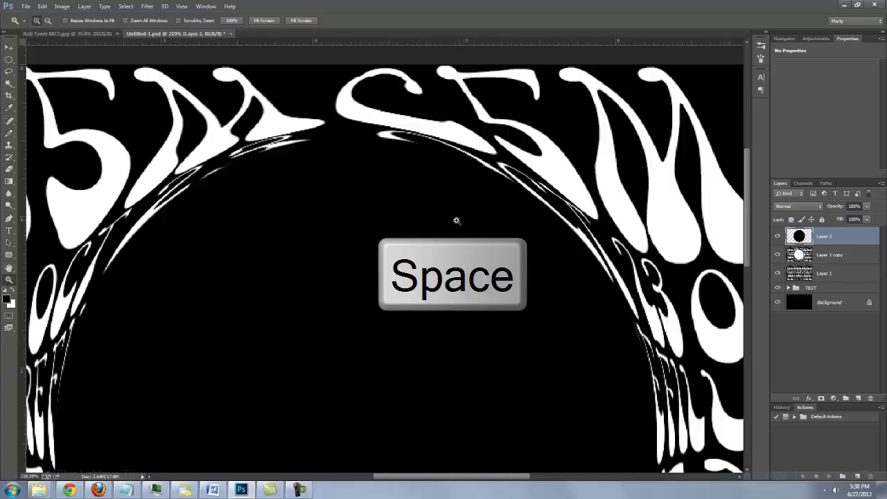
{"action": "left_click_drag", "start_coordinate": [454, 221], "coordinate": [468, 209]}
{"action": "key", "text": "b"}
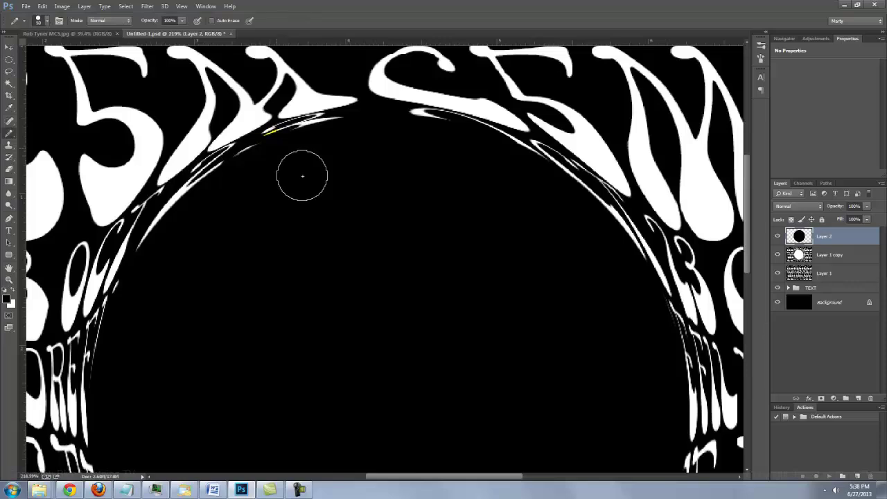
{"action": "key", "text": "bracketleft"}
{"action": "mouse_move", "coordinate": [279, 139]}
{"action": "left_mouse_down"}
{"action": "mouse_move", "coordinate": [317, 123]}
{"action": "mouse_move", "coordinate": [275, 135]}
{"action": "mouse_move", "coordinate": [429, 120]}
{"action": "mouse_move", "coordinate": [499, 139]}
{"action": "mouse_move", "coordinate": [609, 200]}
{"action": "mouse_move", "coordinate": [657, 280]}
{"action": "mouse_move", "coordinate": [554, 204]}
{"action": "mouse_move", "coordinate": [505, 119]}
{"action": "left_mouse_up"}
Step: Paint out white fragments above KICK OUT THE JAMS and along the circle's left rim
{"action": "key", "text": "space"}
{"action": "mouse_move", "coordinate": [570, 143]}
{"action": "left_mouse_down"}
{"action": "mouse_move", "coordinate": [590, 184]}
{"action": "mouse_move", "coordinate": [593, 254]}
{"action": "mouse_move", "coordinate": [580, 318]}
{"action": "left_mouse_up"}
{"action": "mouse_move", "coordinate": [520, 321]}
{"action": "left_mouse_down"}
{"action": "mouse_move", "coordinate": [562, 235]}
{"action": "mouse_move", "coordinate": [576, 162]}
{"action": "left_mouse_up"}
{"action": "left_click_drag", "start_coordinate": [581, 314], "coordinate": [462, 359]}
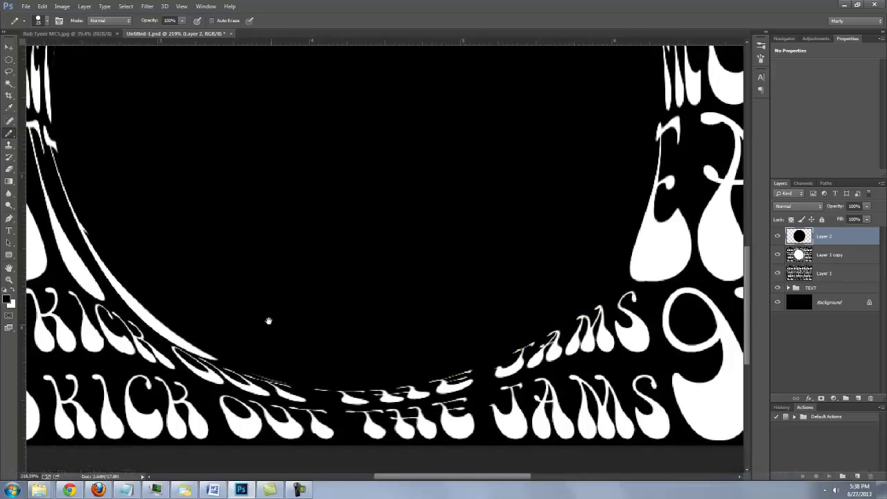
{"action": "left_click_drag", "start_coordinate": [270, 325], "coordinate": [376, 353]}
{"action": "mouse_move", "coordinate": [326, 391]}
{"action": "left_mouse_down"}
{"action": "mouse_move", "coordinate": [311, 374]}
{"action": "mouse_move", "coordinate": [267, 357]}
{"action": "mouse_move", "coordinate": [168, 194]}
{"action": "mouse_move", "coordinate": [166, 158]}
{"action": "mouse_move", "coordinate": [223, 204]}
{"action": "mouse_move", "coordinate": [248, 370]}
{"action": "left_mouse_up"}
{"action": "mouse_move", "coordinate": [205, 361]}
{"action": "left_mouse_down"}
{"action": "mouse_move", "coordinate": [196, 335]}
{"action": "mouse_move", "coordinate": [212, 248]}
{"action": "mouse_move", "coordinate": [312, 115]}
{"action": "mouse_move", "coordinate": [333, 109]}
{"action": "left_mouse_up"}
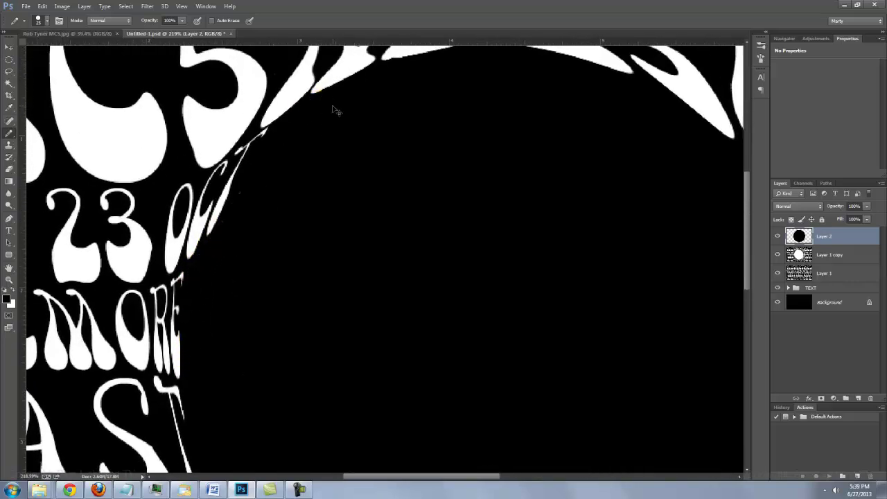
Step: Fit the poster on screen, merge the black circle into Layer 1 copy, and add a new layer
{"action": "key", "text": "ctrl+0"}
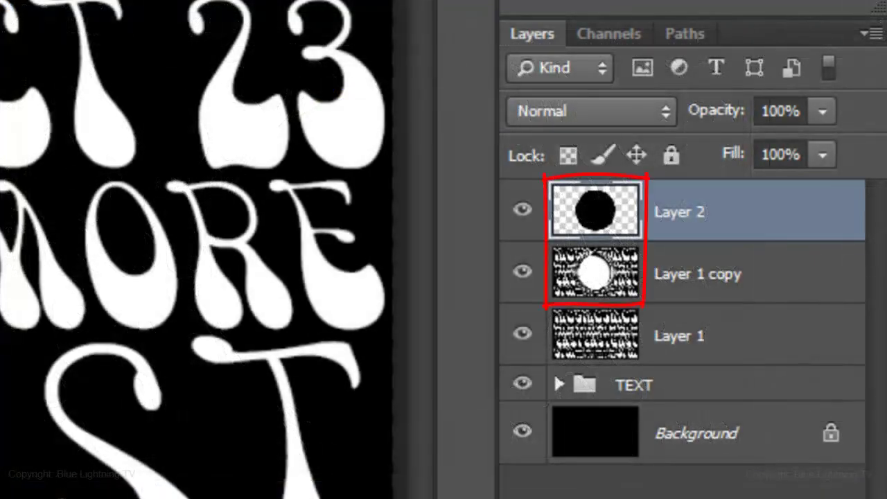
{"action": "key", "text": "ctrl+e"}
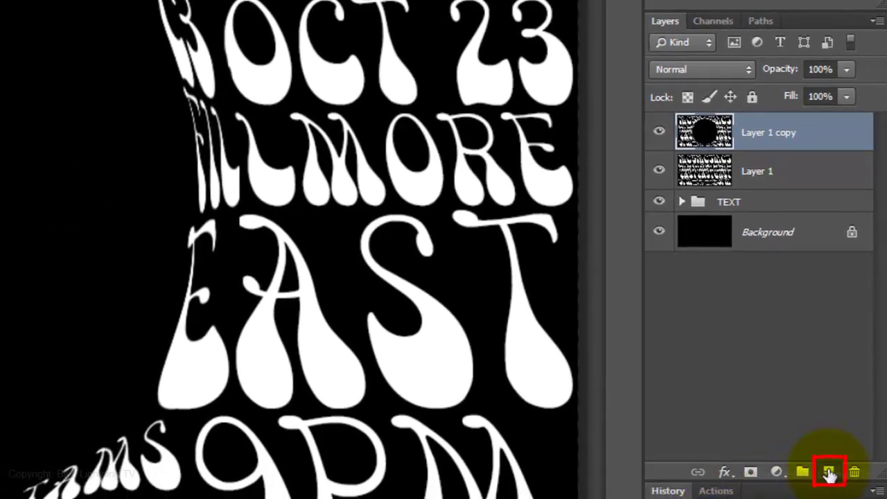
{"action": "left_click", "coordinate": [830, 473]}
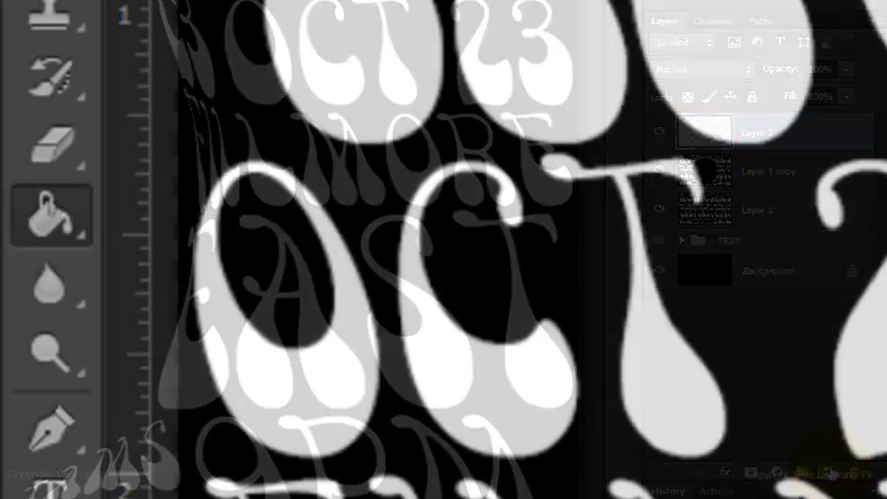
{"action": "right_click", "coordinate": [50, 218]}
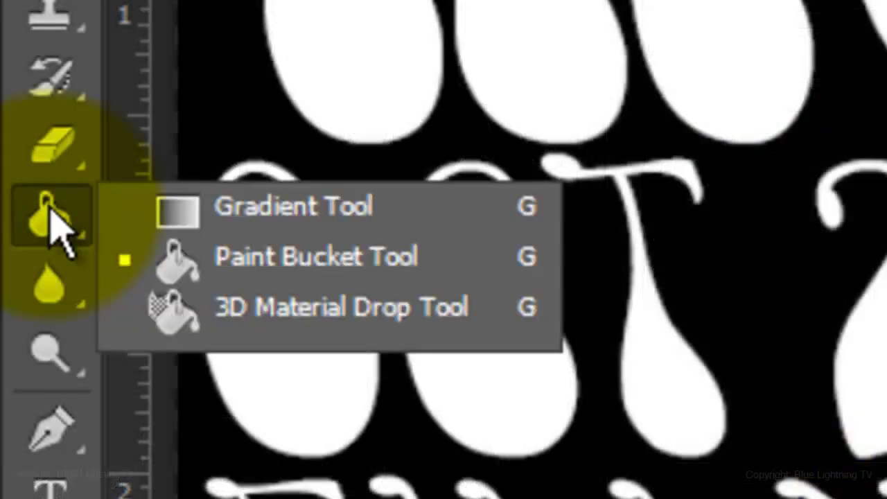
{"action": "left_click", "coordinate": [274, 221]}
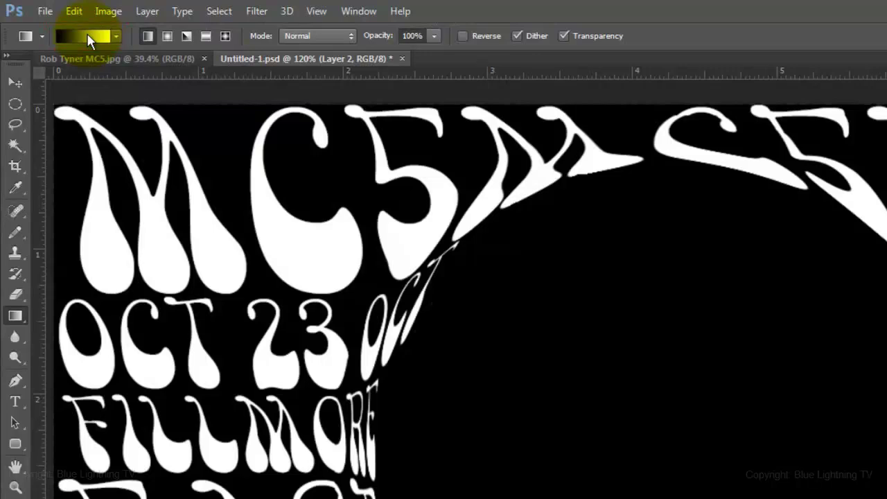
Step: Set the Gradient Editor's left stop to #ee3ae4 and right stop to #fa681b
{"action": "left_click", "coordinate": [86, 36]}
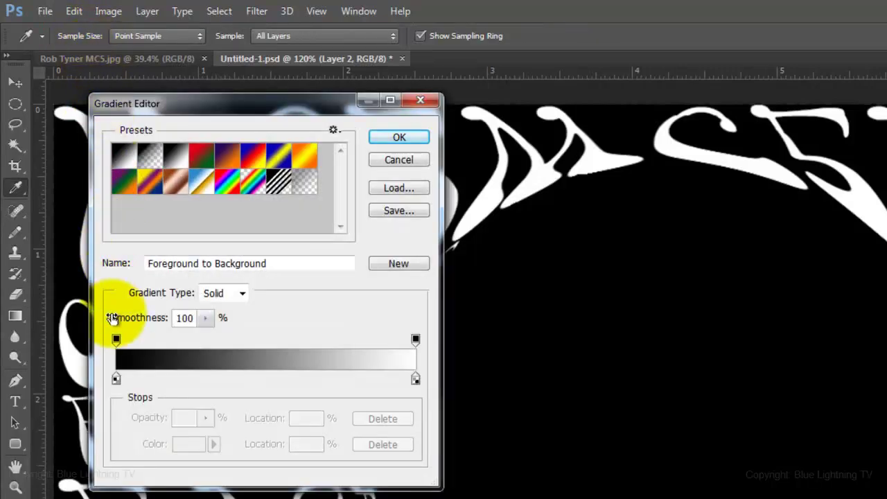
{"action": "left_click", "coordinate": [116, 379]}
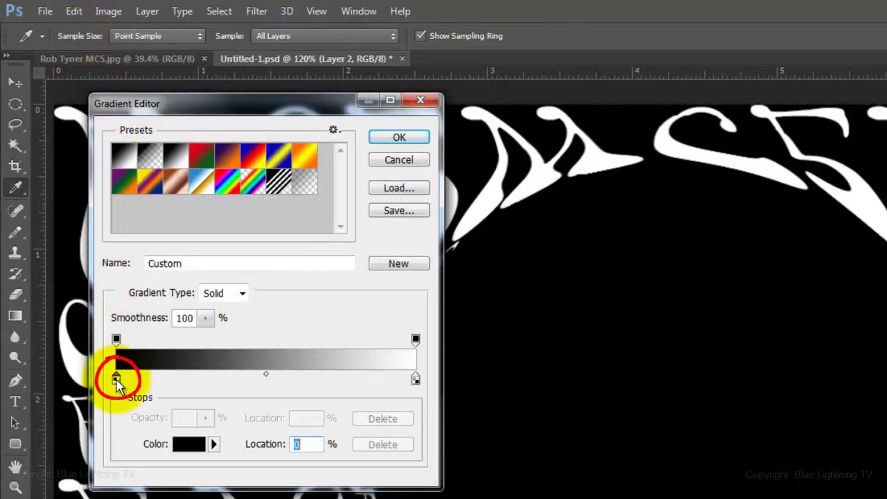
{"action": "left_click", "coordinate": [185, 444]}
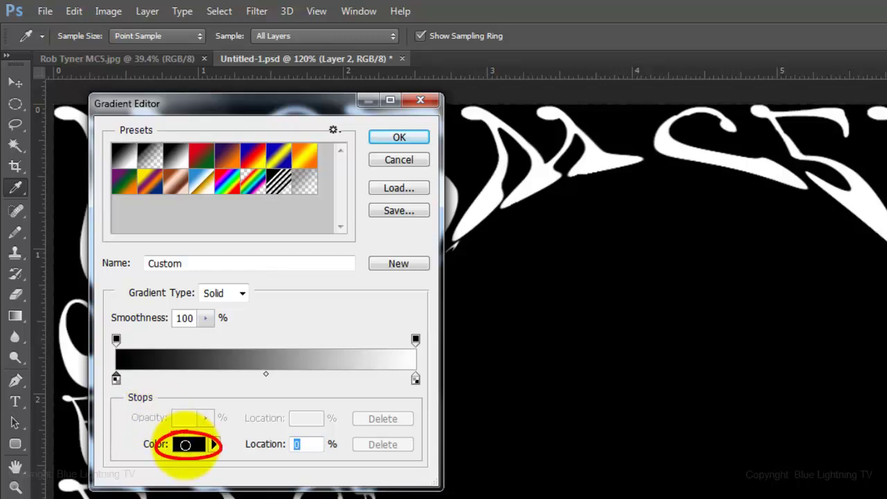
{"action": "type", "text": "e"}
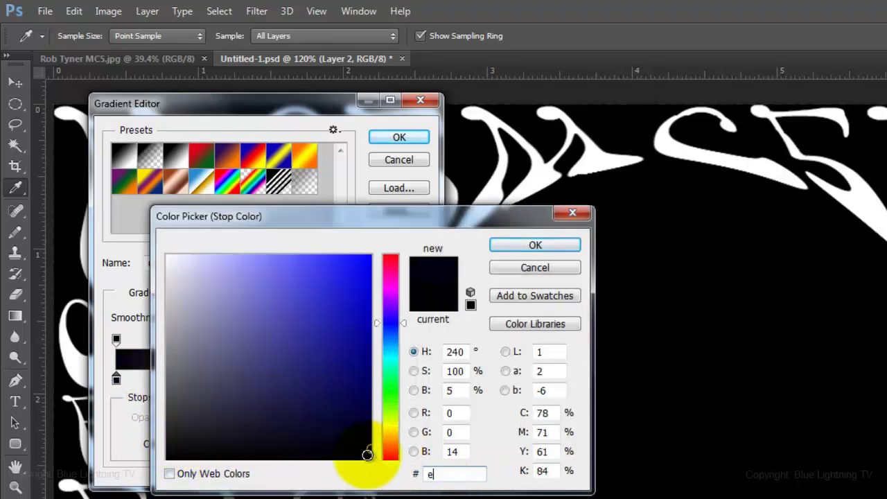
{"action": "type", "text": "e3ae4"}
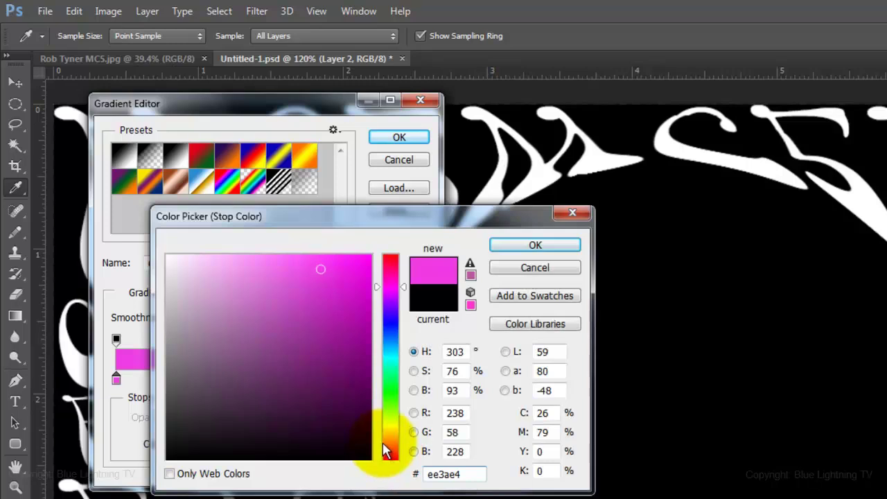
{"action": "left_click", "coordinate": [534, 245]}
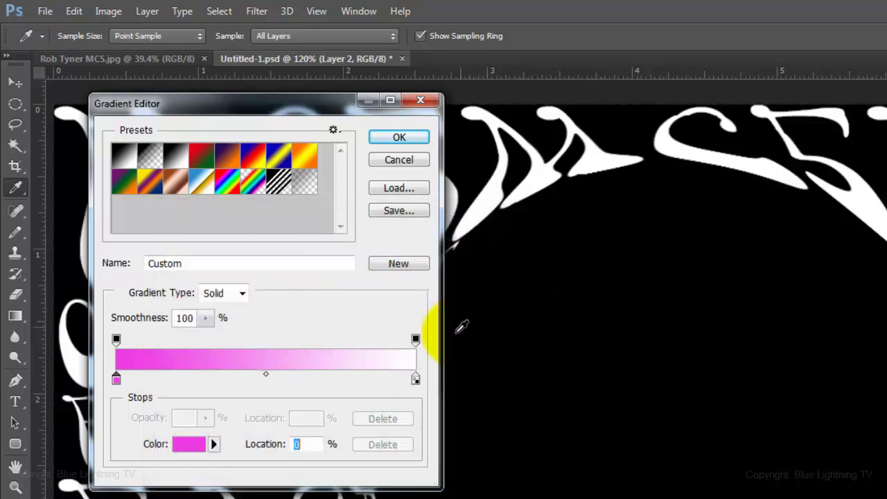
{"action": "left_click", "coordinate": [415, 378]}
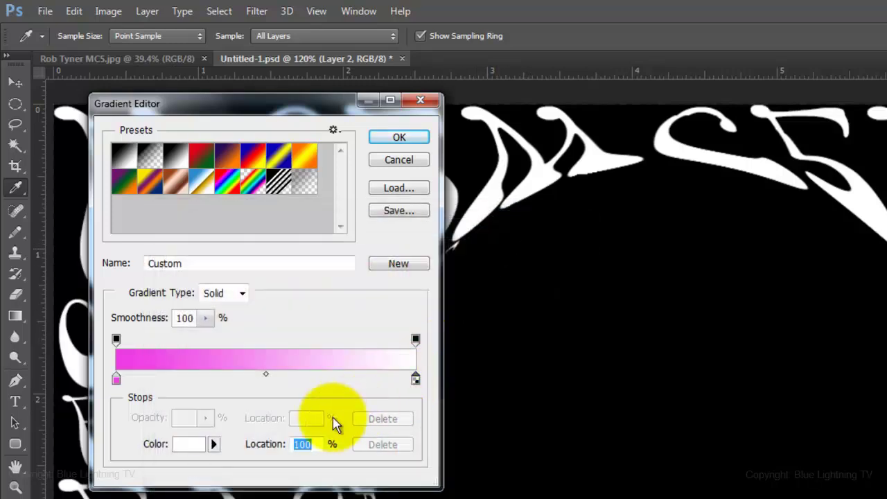
{"action": "left_click", "coordinate": [190, 443]}
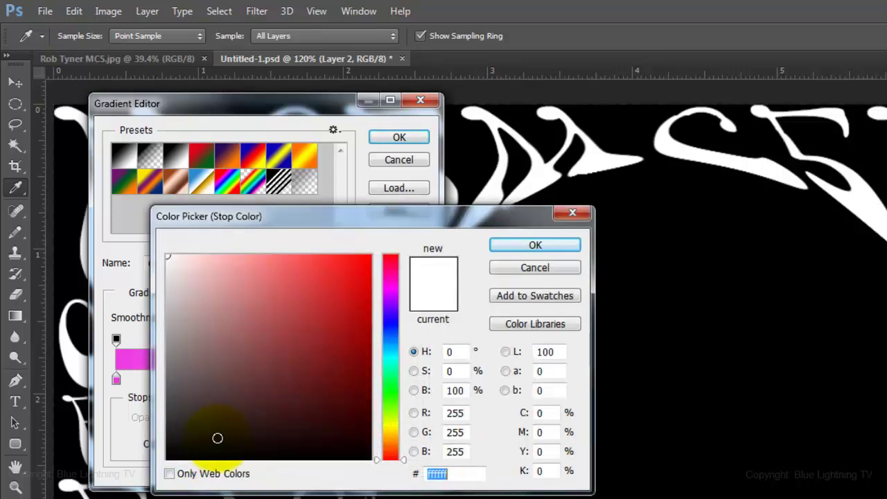
{"action": "type", "text": "fa681b"}
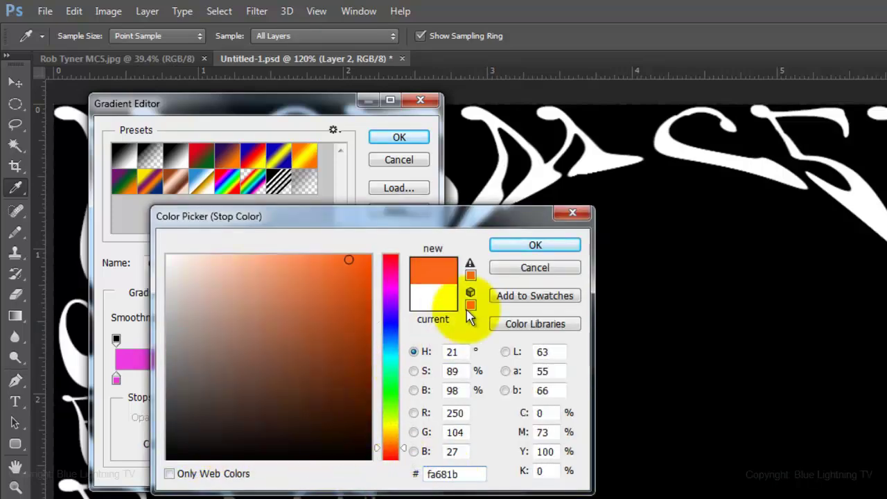
{"action": "left_click", "coordinate": [528, 245]}
{"action": "left_click", "coordinate": [402, 135]}
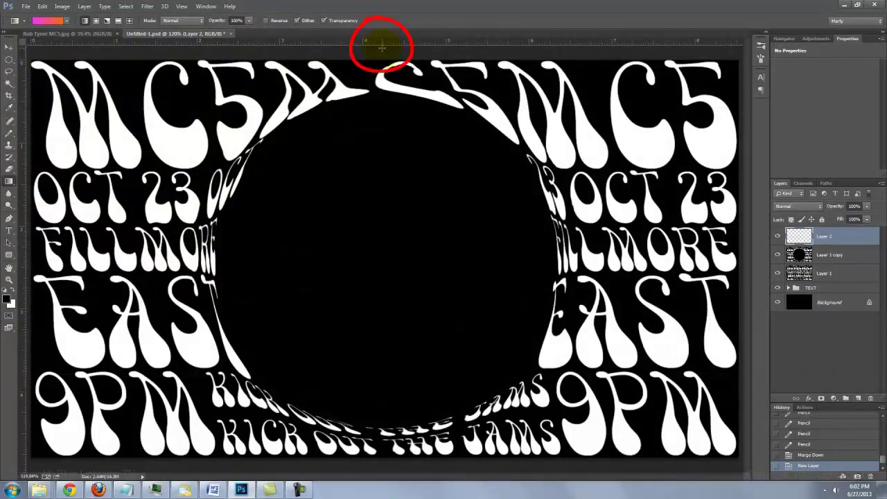
Step: Drag a top-to-bottom pink-to-orange gradient on Layer 2 and set its blend mode to Exclusion
{"action": "left_click_drag", "start_coordinate": [381, 47], "coordinate": [367, 335]}
{"action": "left_click_drag", "start_coordinate": [368, 449], "coordinate": [376, 471]}
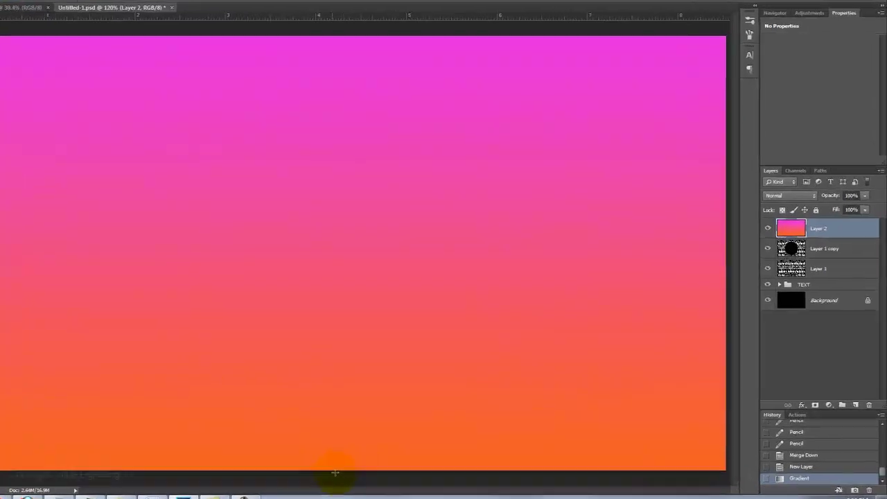
{"action": "left_click", "coordinate": [733, 104]}
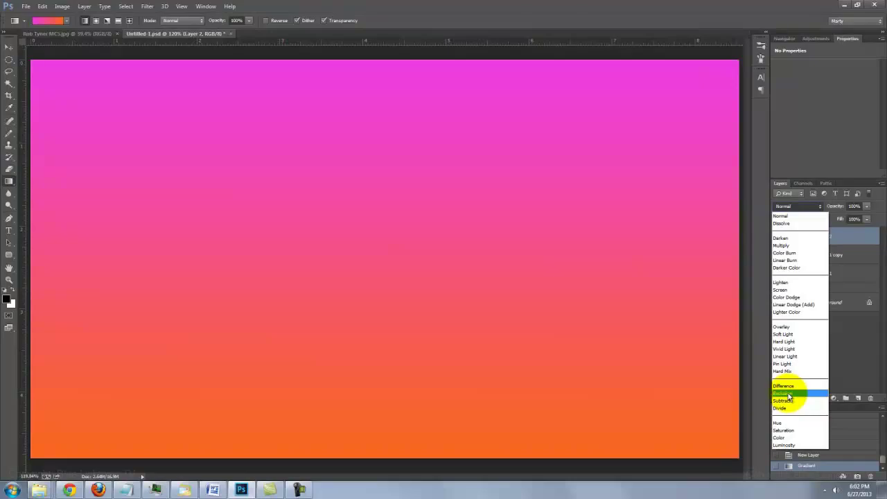
{"action": "left_click", "coordinate": [783, 392]}
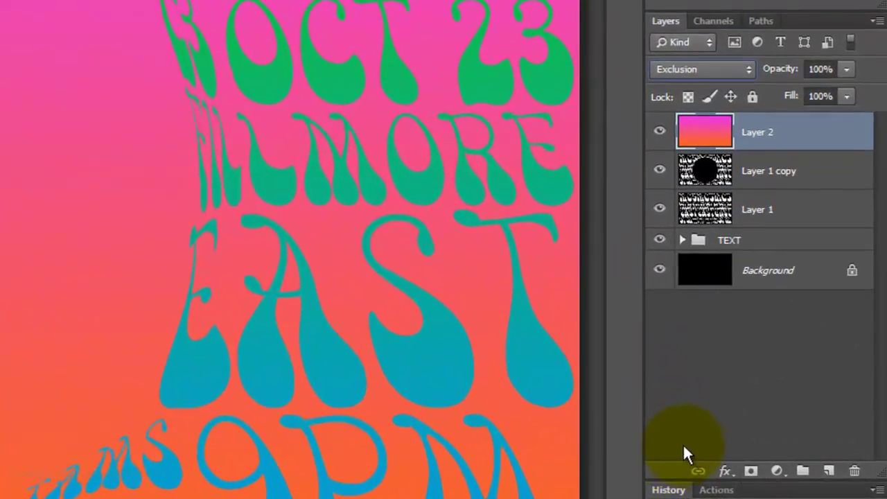
Step: Add a Vibrance adjustment layer clipped to Layer 2 with Vibrance raised to +100
{"action": "left_click", "coordinate": [775, 471]}
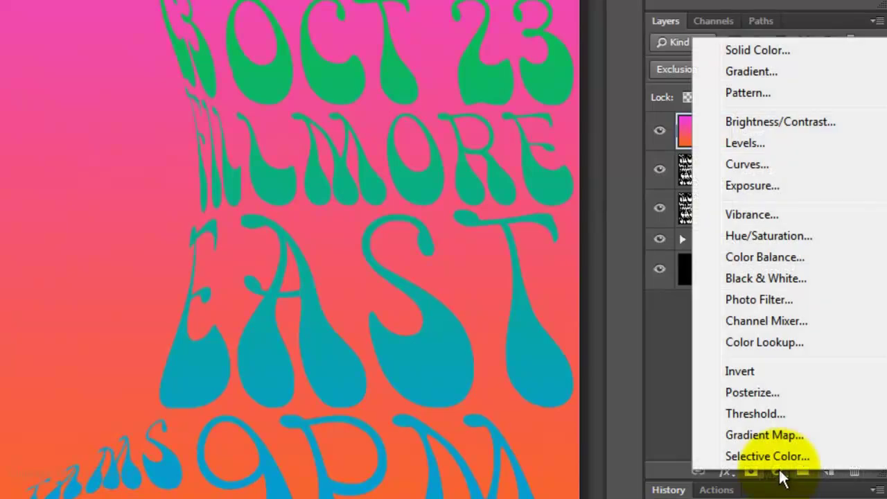
{"action": "left_click", "coordinate": [744, 214]}
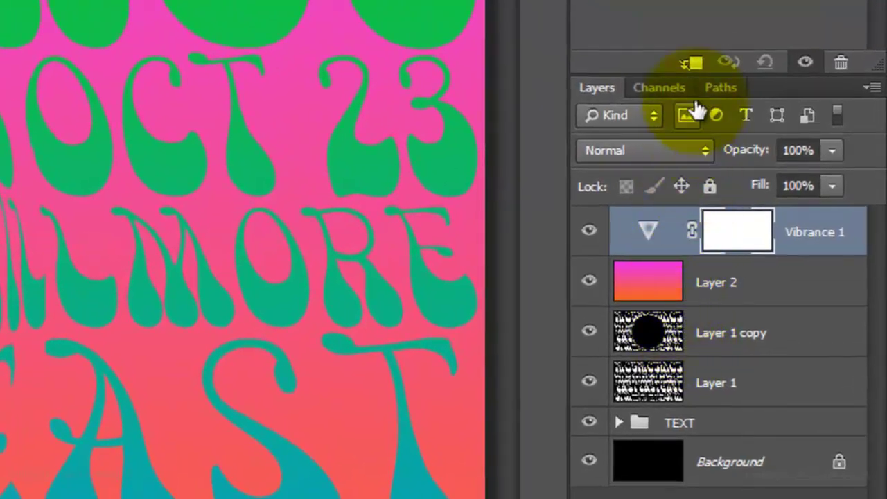
{"action": "left_click", "coordinate": [691, 66]}
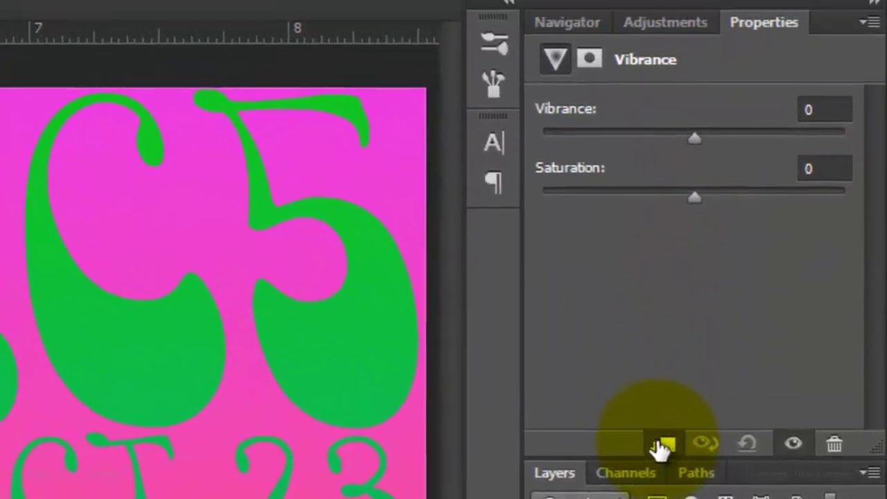
{"action": "left_click_drag", "start_coordinate": [692, 157], "coordinate": [875, 173]}
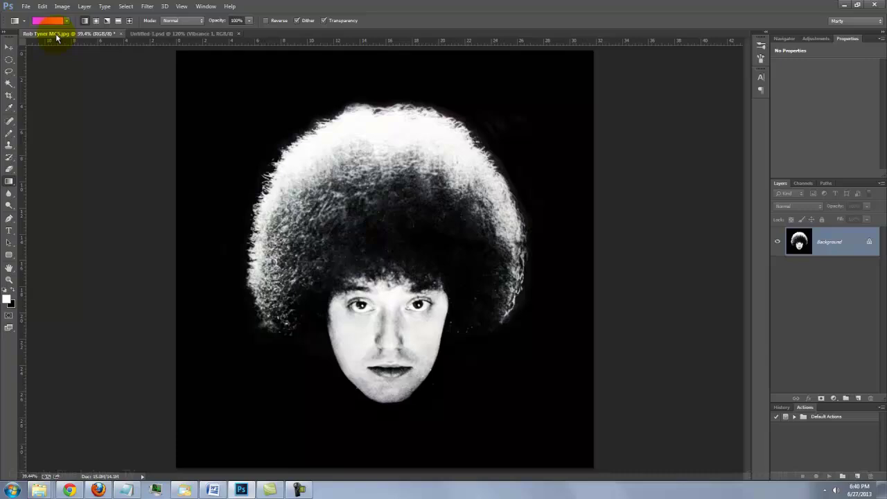
Step: Move the Rob Tyner photo onto the Untitled-1 poster canvas as Layer 3
{"action": "left_click_drag", "start_coordinate": [287, 175], "coordinate": [305, 180]}
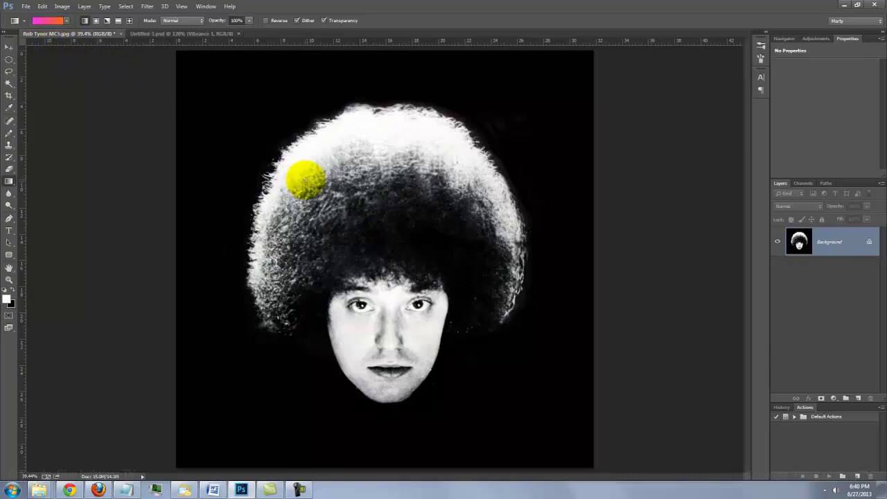
{"action": "key", "text": "v"}
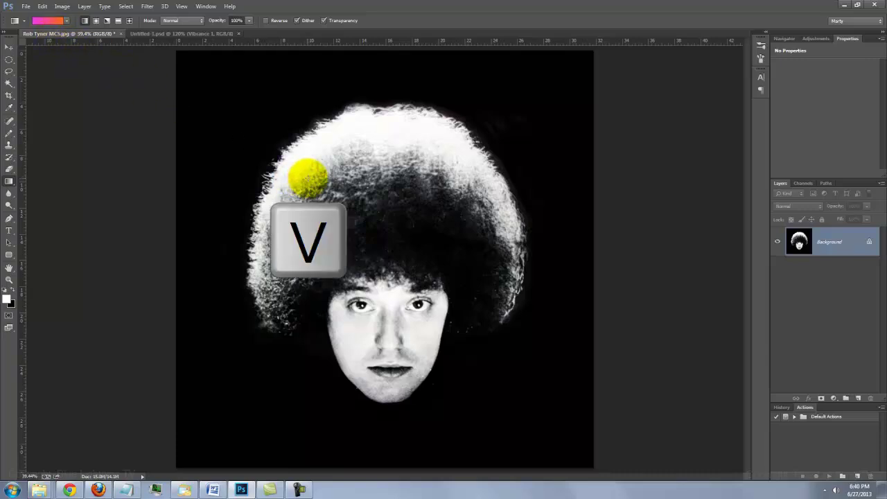
{"action": "left_click_drag", "start_coordinate": [310, 182], "coordinate": [213, 43]}
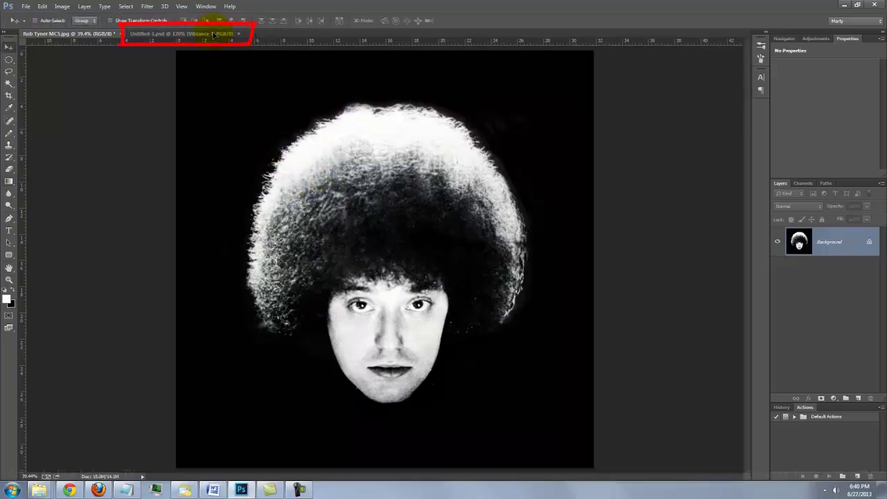
{"action": "left_click", "coordinate": [214, 34]}
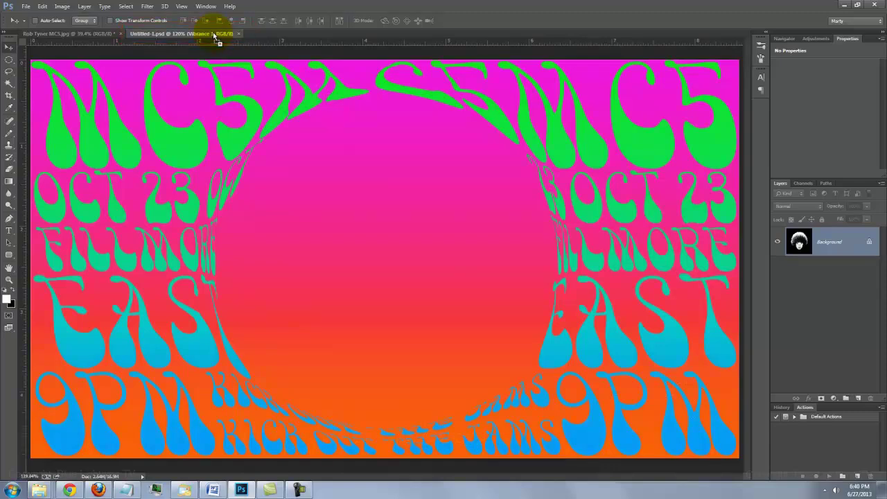
{"action": "left_click", "coordinate": [269, 120]}
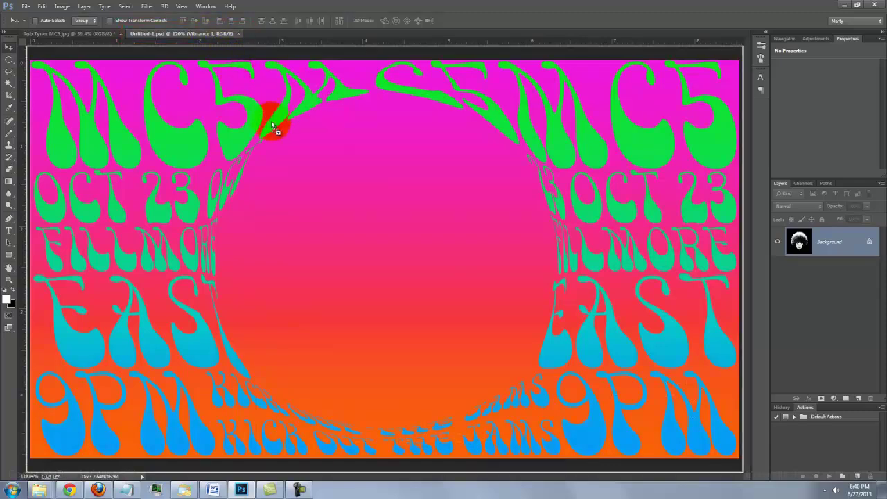
{"action": "left_click_drag", "start_coordinate": [372, 262], "coordinate": [371, 266]}
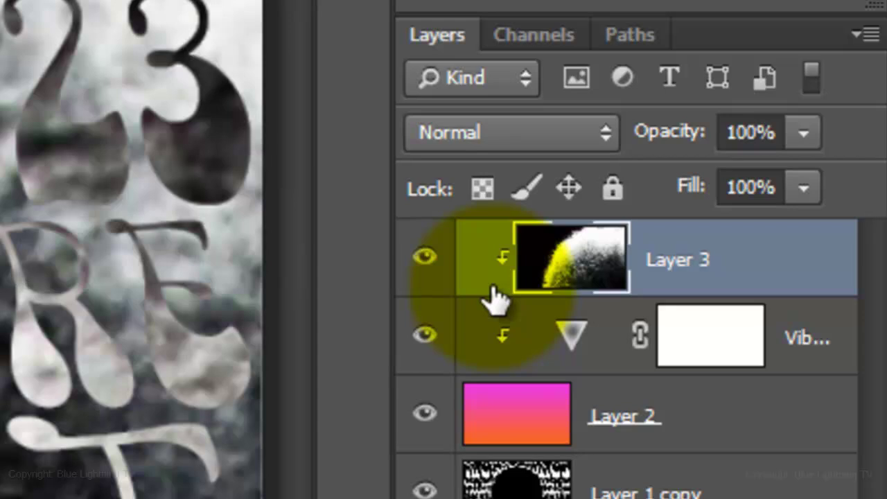
Step: Unclip Layer 3 and load the Alpha 1 channel circle as a selection
{"action": "left_click", "coordinate": [494, 298], "text": "alt"}
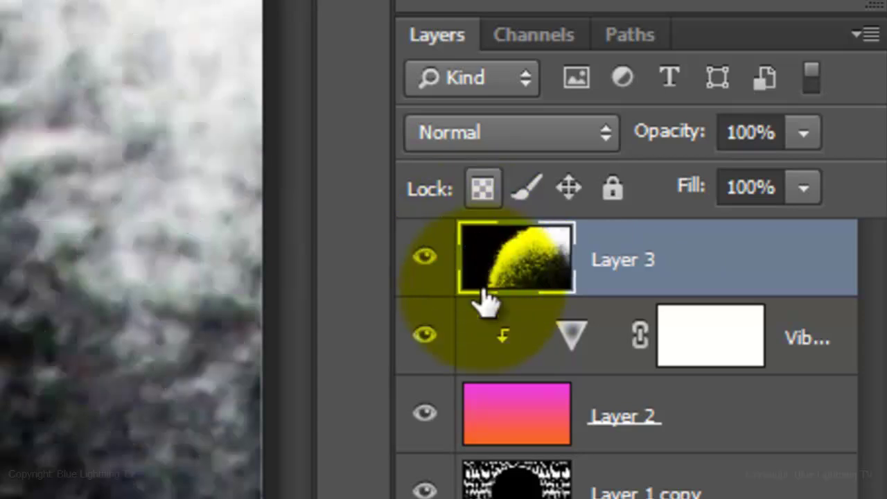
{"action": "left_click", "coordinate": [529, 36]}
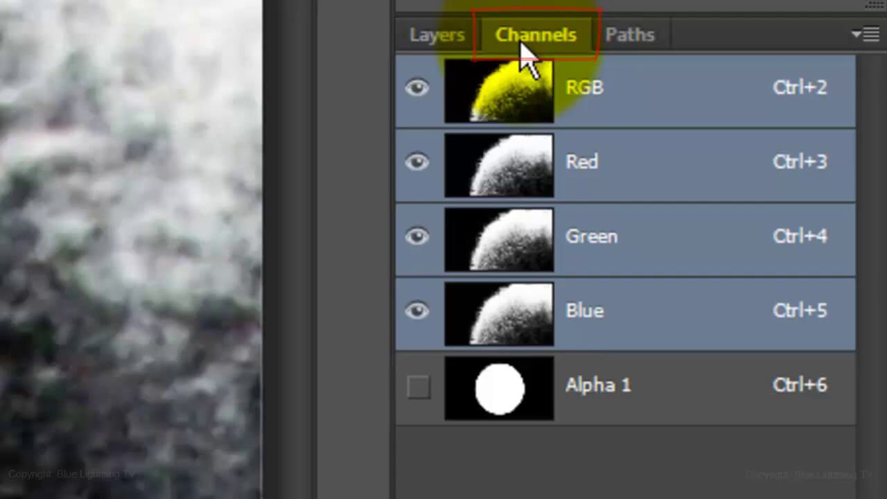
{"action": "key", "text": "ctrl"}
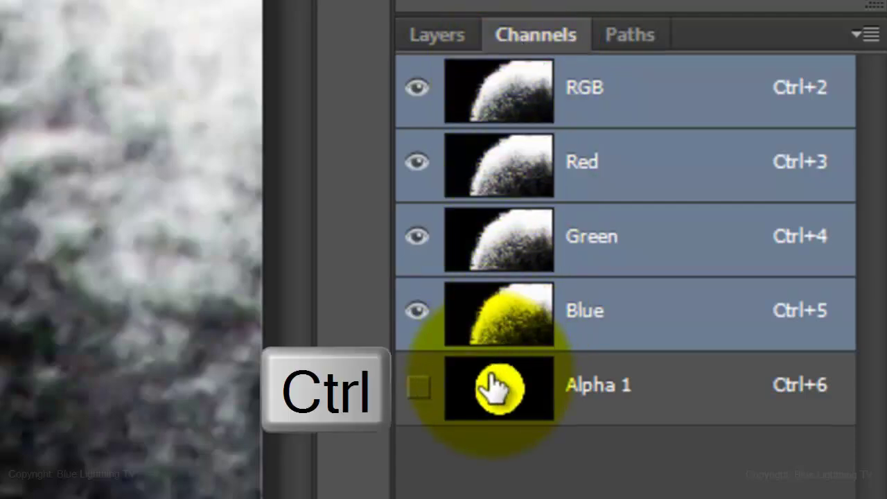
{"action": "left_click", "coordinate": [498, 387], "text": "ctrl"}
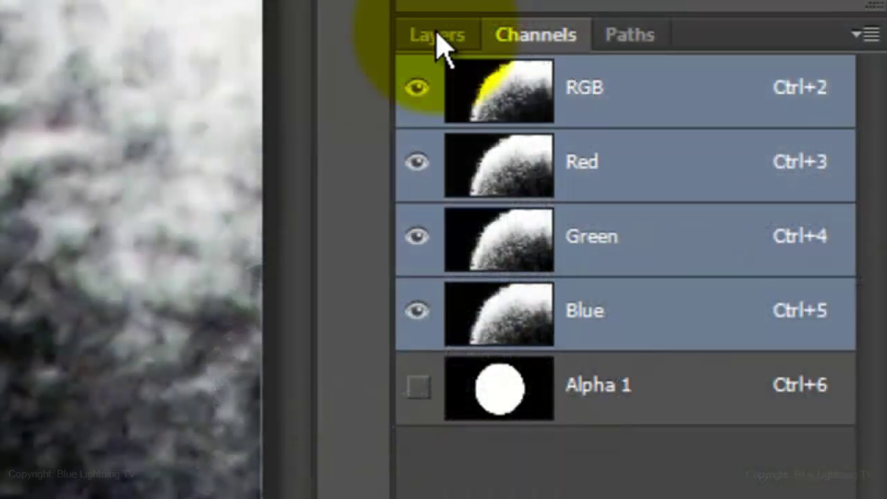
Step: Add a circular layer mask to Layer 3, unlink it, and target the photo thumbnail
{"action": "left_click", "coordinate": [436, 36]}
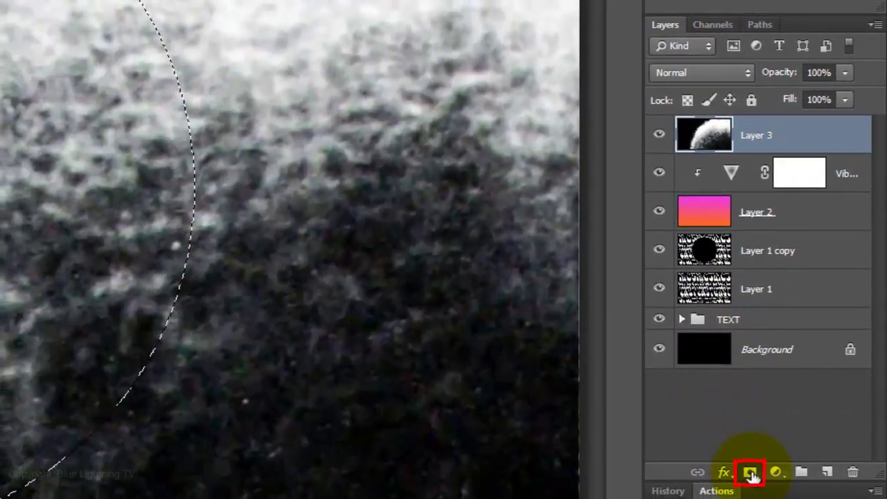
{"action": "left_click", "coordinate": [752, 473]}
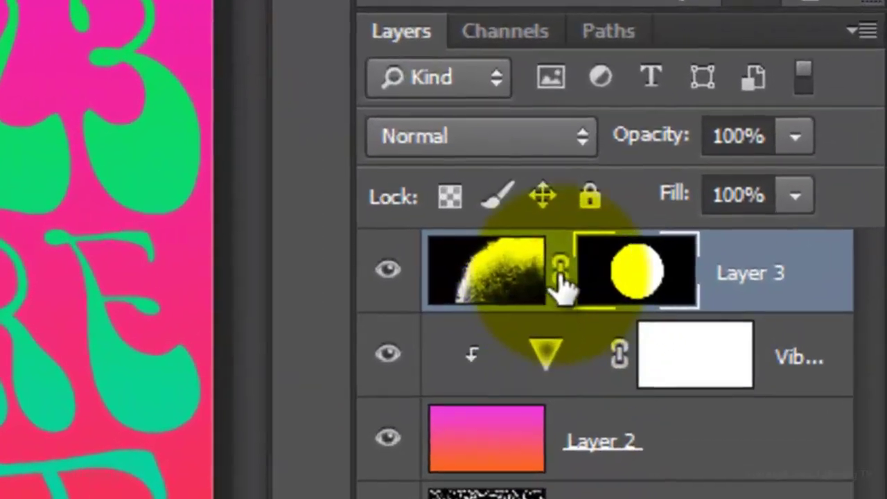
{"action": "left_click", "coordinate": [561, 274]}
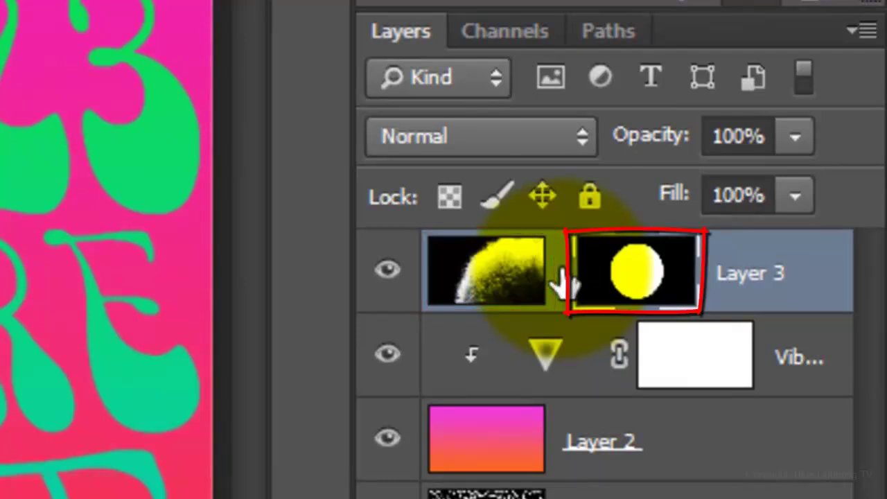
{"action": "left_click", "coordinate": [488, 284]}
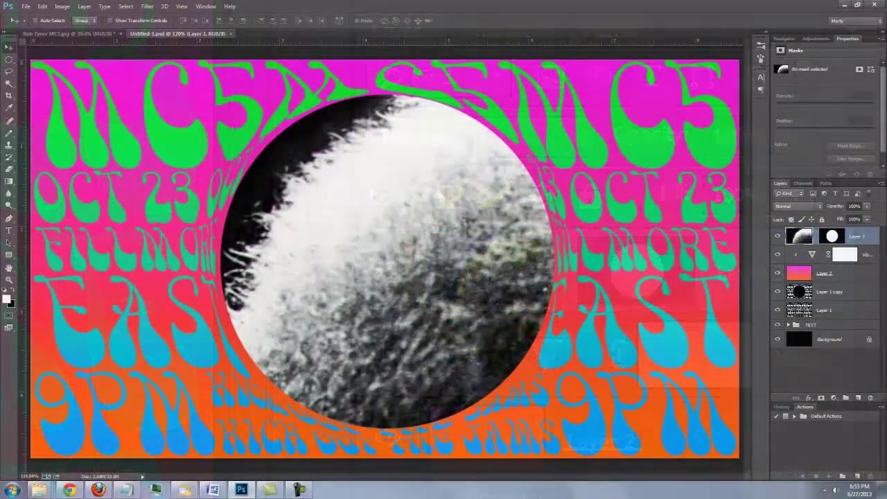
Step: Free-transform the photo: move it up, shrink it around its centre, and nudge the face into the circle
{"action": "key", "text": "ctrl+t"}
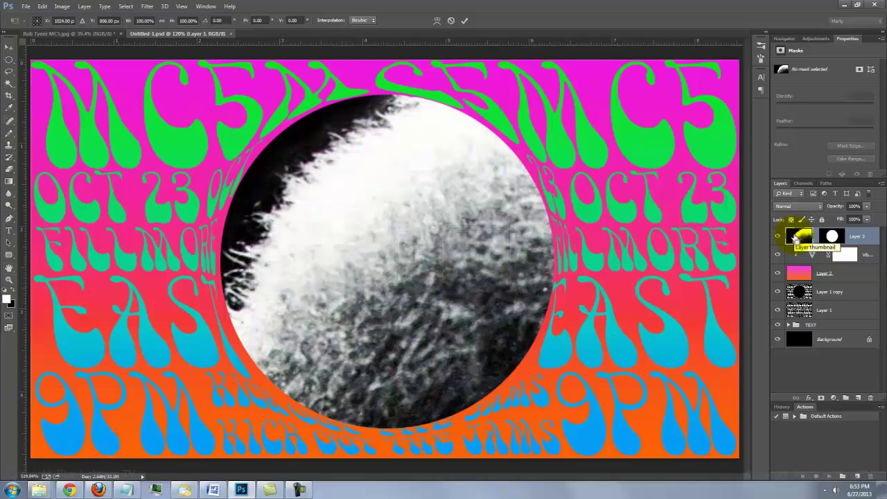
{"action": "key", "text": "ctrl+0"}
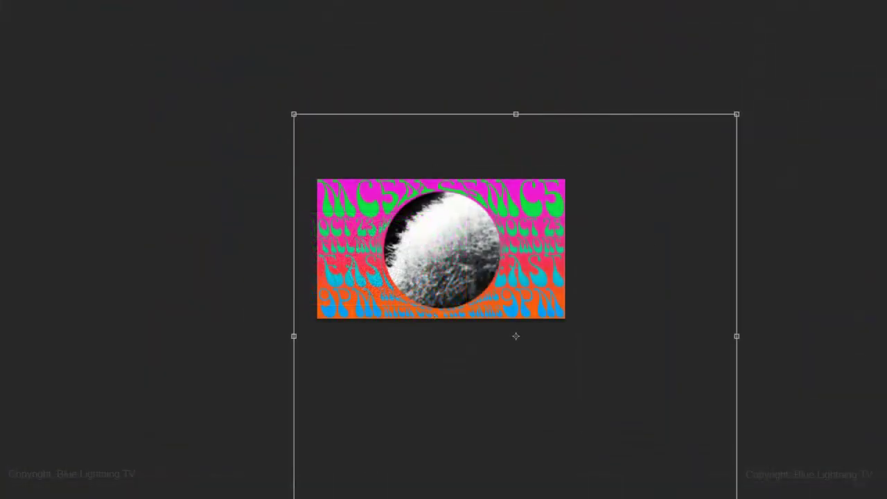
{"action": "left_click_drag", "start_coordinate": [633, 188], "coordinate": [566, 127]}
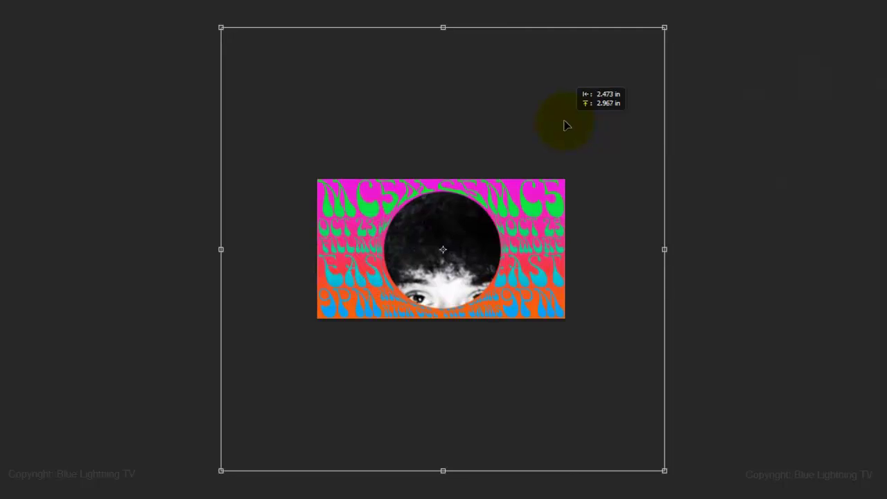
{"action": "left_click_drag", "start_coordinate": [664, 29], "coordinate": [519, 174]}
{"action": "left_click_drag", "start_coordinate": [475, 223], "coordinate": [473, 227]}
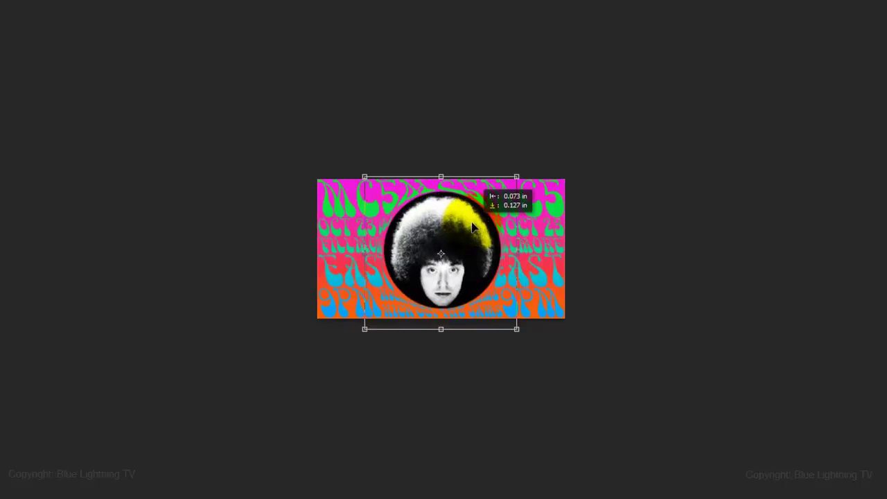
{"action": "key", "text": "Return"}
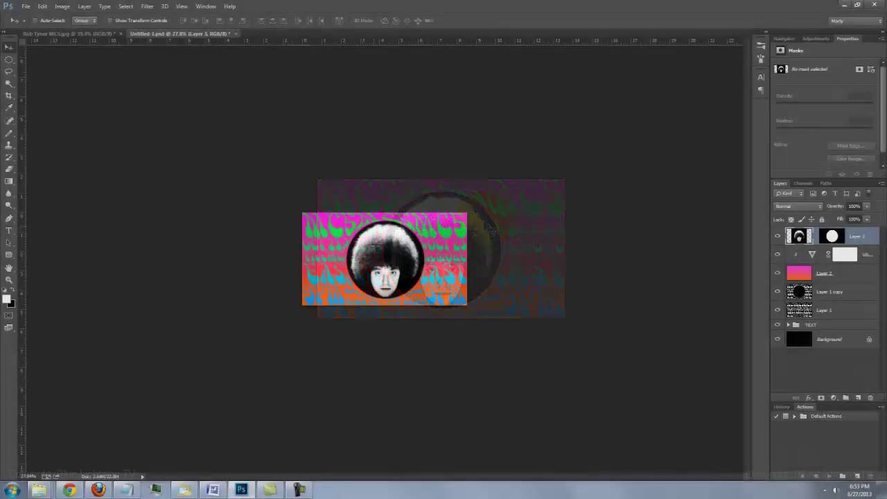
{"action": "key", "text": "ctrl+0"}
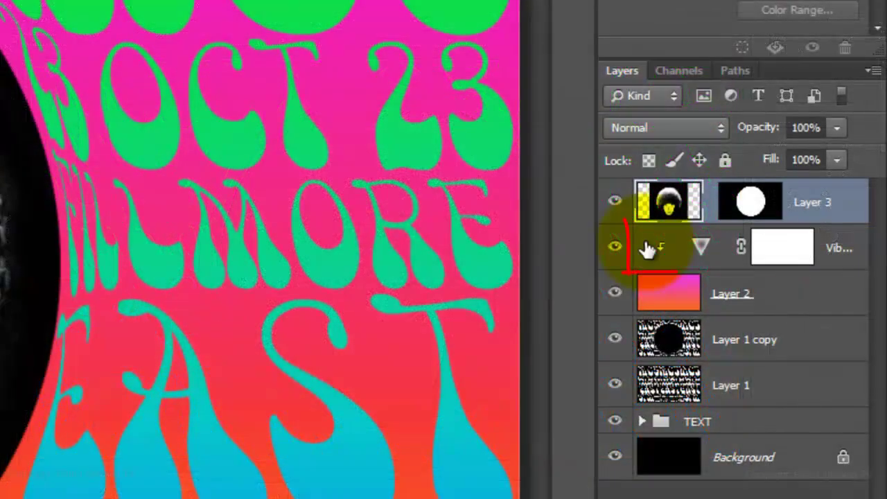
Step: Duplicate the Vibrance and Layer 2 pair, then move Layer 3 below the copies
{"action": "left_click", "coordinate": [790, 255]}
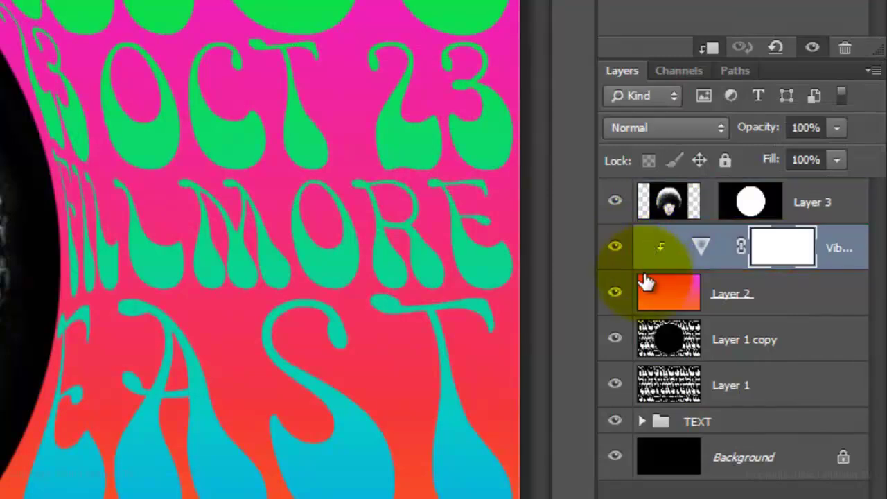
{"action": "left_click", "coordinate": [647, 296], "text": "shift"}
{"action": "left_click", "coordinate": [647, 296], "text": "shift"}
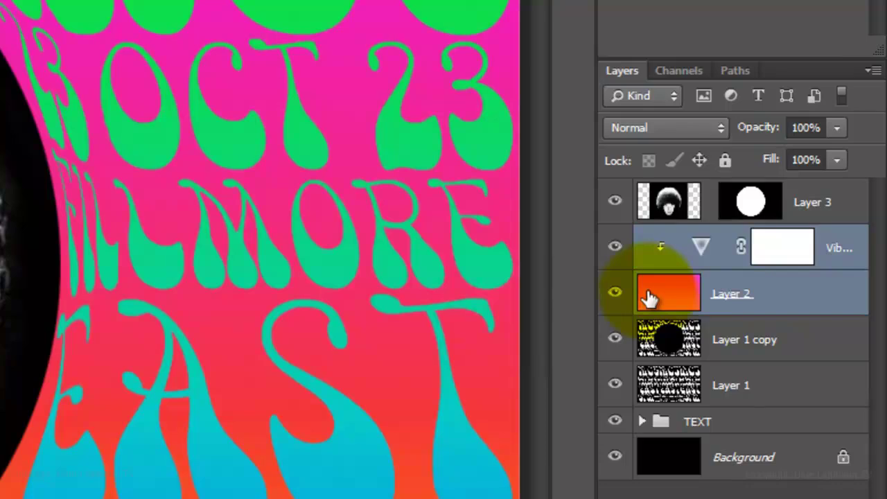
{"action": "key", "text": "ctrl+j"}
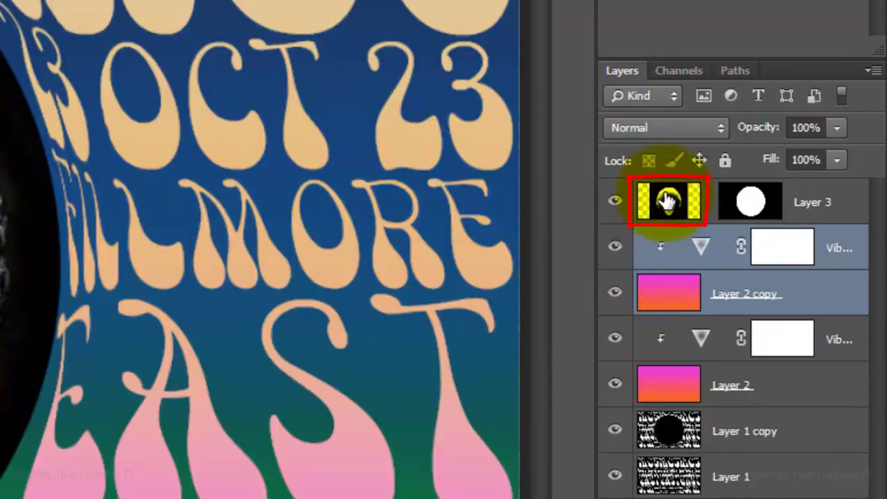
{"action": "mouse_move", "coordinate": [667, 201]}
{"action": "left_mouse_down"}
{"action": "mouse_move", "coordinate": [659, 316]}
{"action": "mouse_move", "coordinate": [665, 294]}
{"action": "left_mouse_up"}
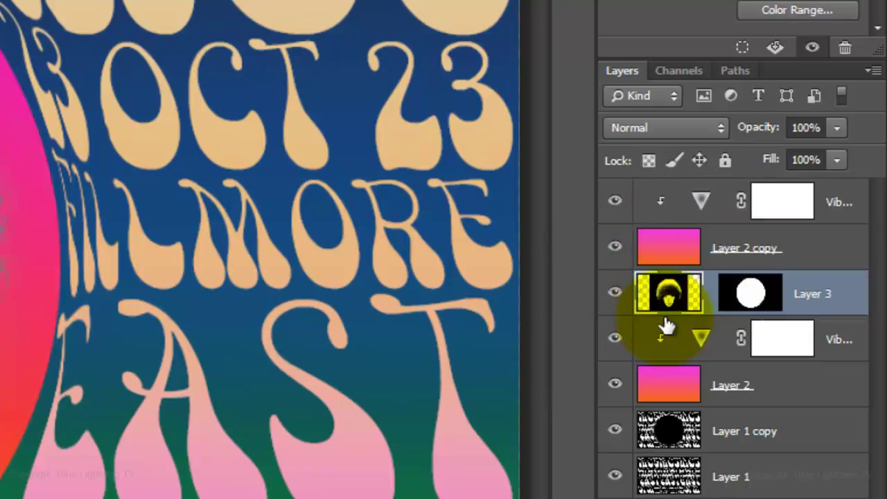
Step: Unclip the top Vibrance layer and clip Layer 2 copy to the photo with Ctrl+Alt+G
{"action": "left_click", "coordinate": [675, 207]}
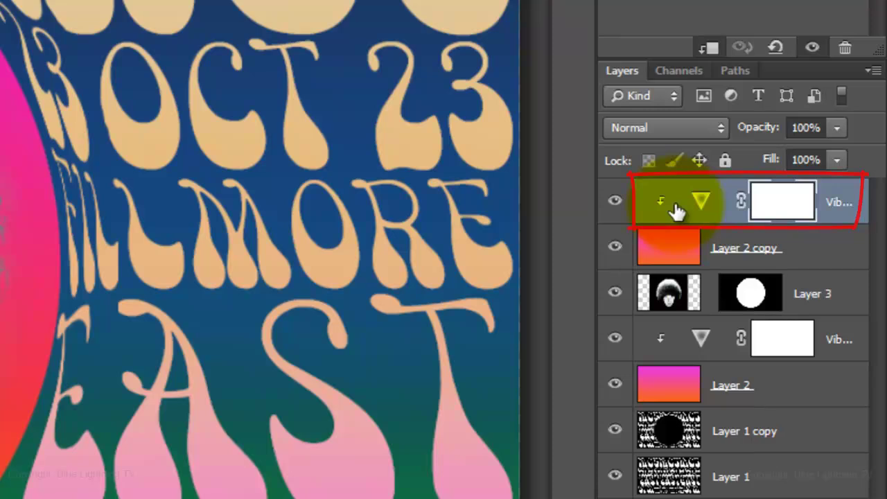
{"action": "left_click", "coordinate": [709, 49]}
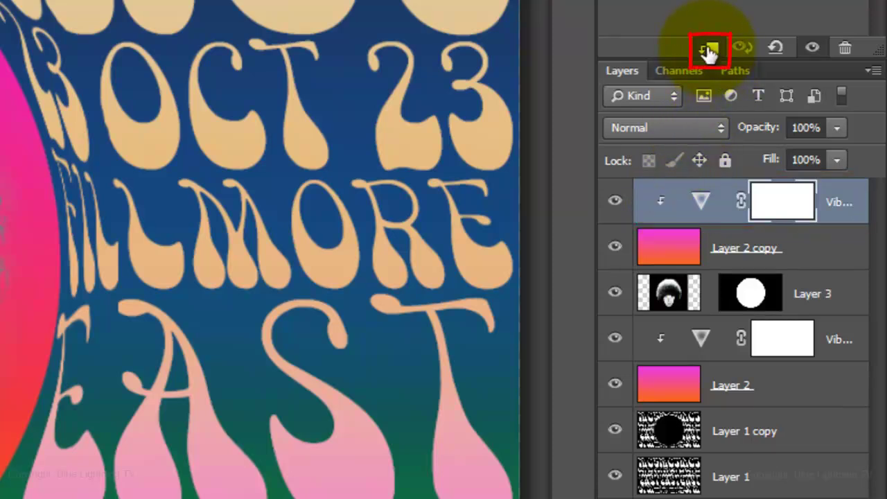
{"action": "left_click", "coordinate": [708, 48]}
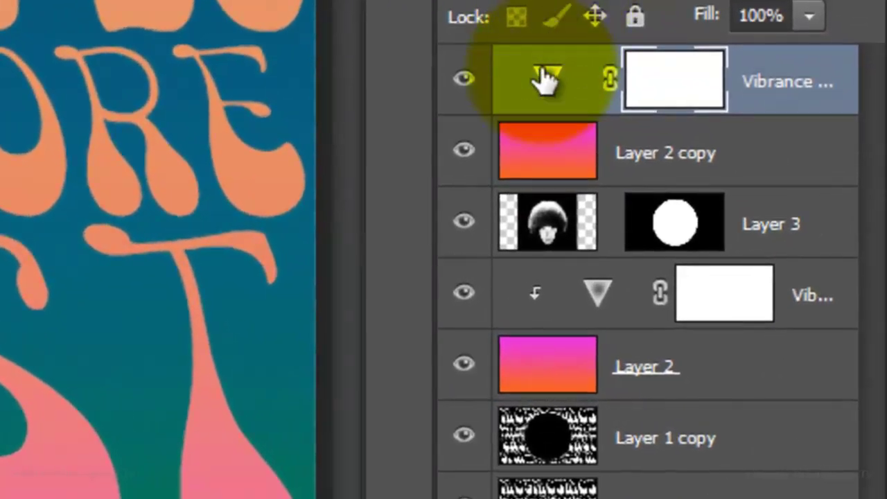
{"action": "left_click", "coordinate": [548, 155]}
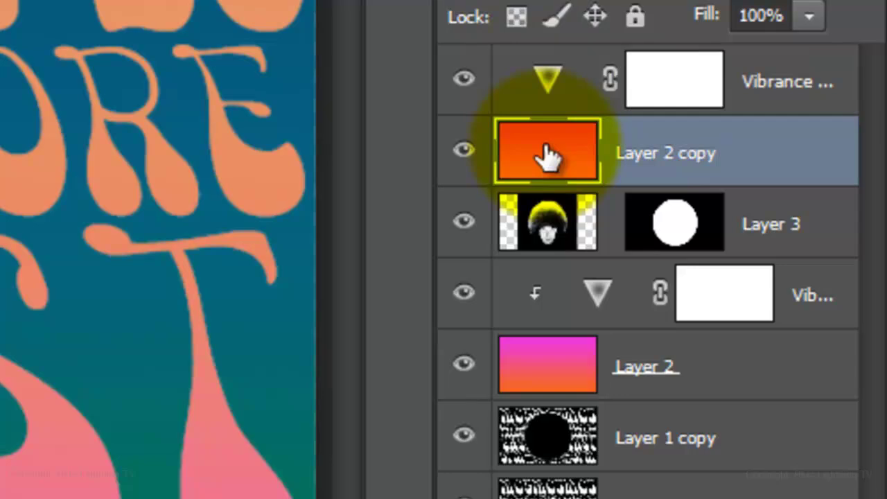
{"action": "key", "text": "ctrl+alt+g"}
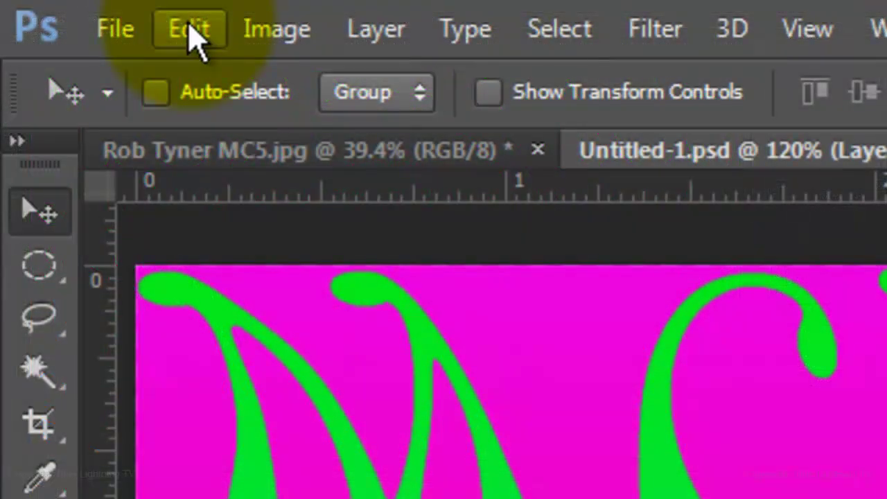
Step: Flip the Layer 2 copy gradient vertically via Edit > Transform
{"action": "left_click", "coordinate": [191, 30]}
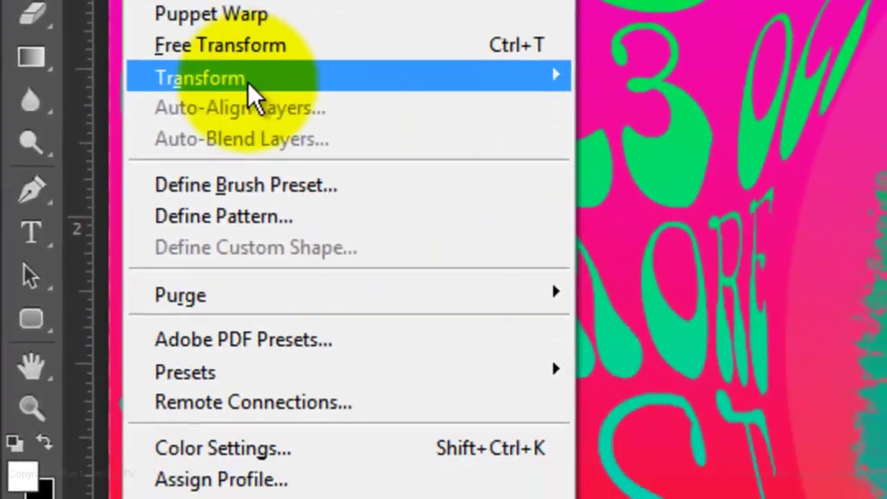
{"action": "mouse_move", "coordinate": [248, 81]}
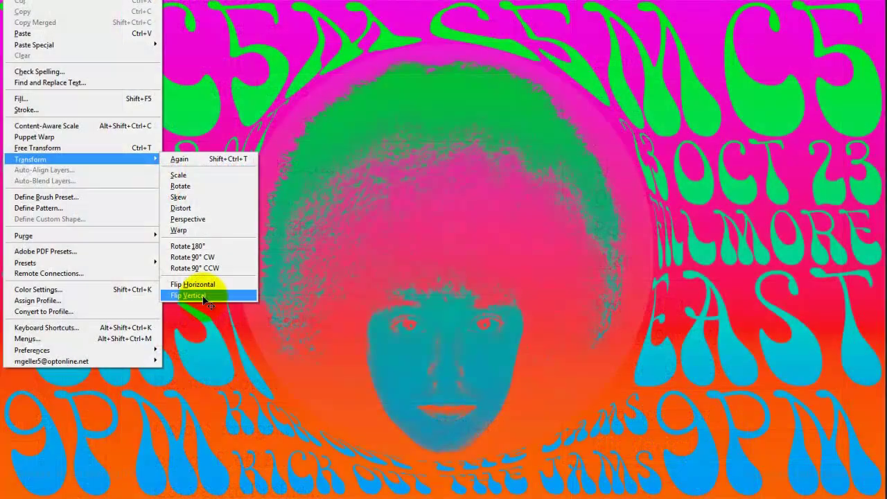
{"action": "left_click", "coordinate": [657, 413]}
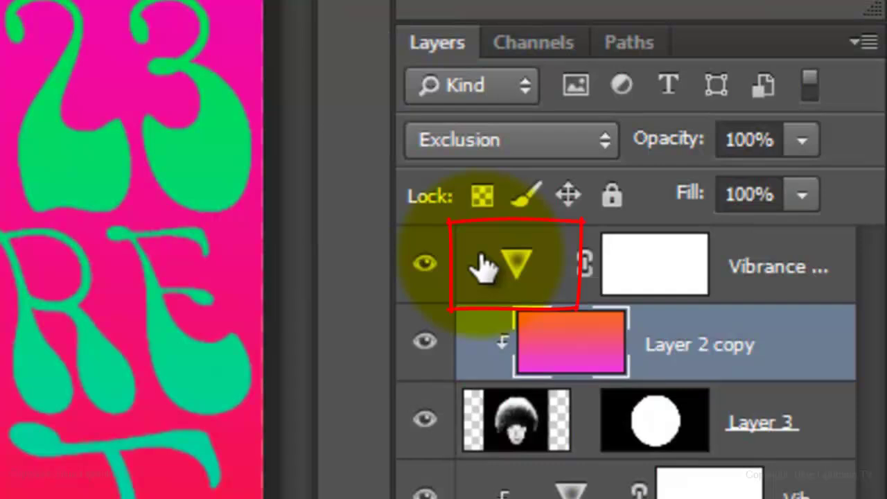
Step: Stamp all visible layers into a new Layer 4 and open the Filter Gallery
{"action": "left_click", "coordinate": [480, 267]}
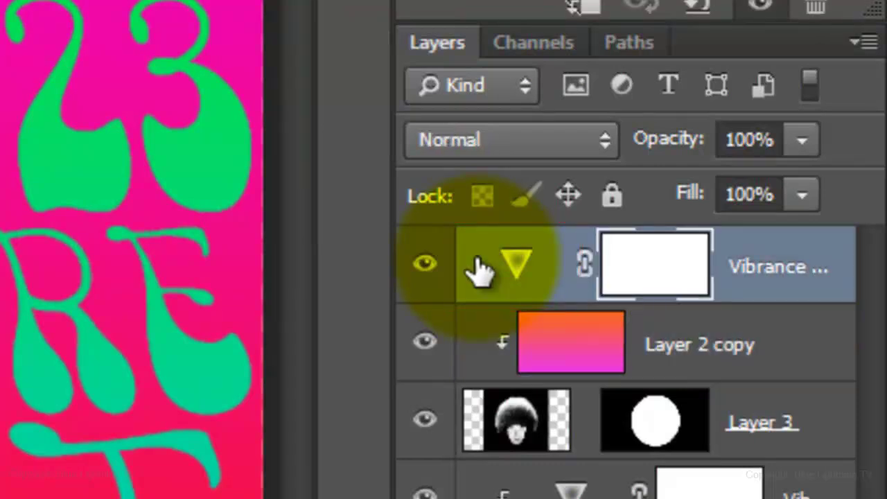
{"action": "key", "text": "ctrl+shift+alt+e"}
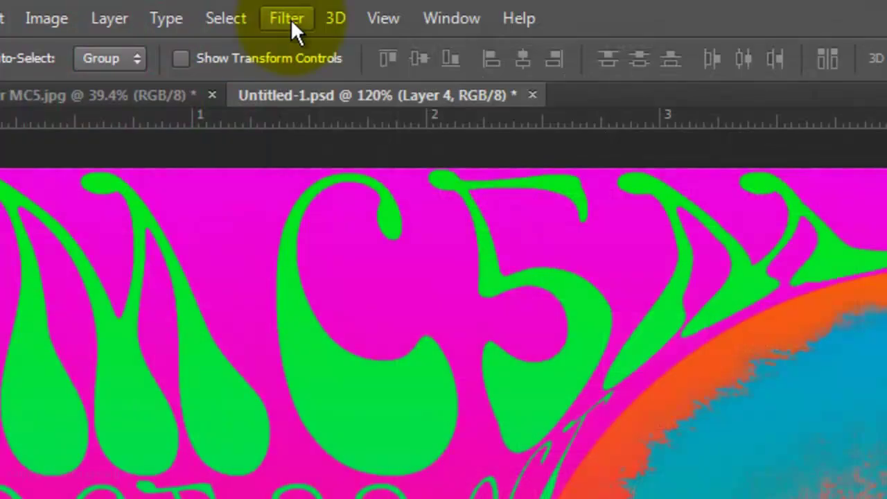
{"action": "left_click", "coordinate": [289, 19]}
{"action": "left_click", "coordinate": [319, 119]}
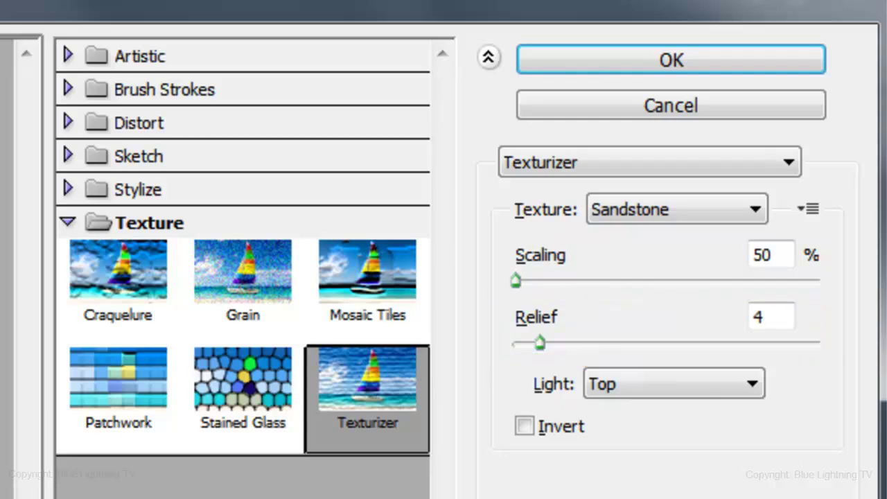
Step: Apply the Sandstone Texturizer to Layer 4 and run Auto Tone
{"action": "left_click", "coordinate": [566, 65]}
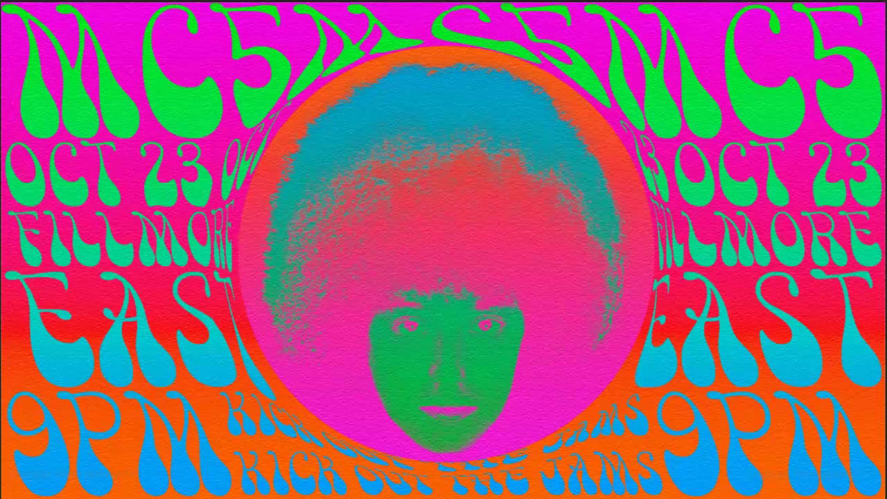
{"action": "key", "text": "ctrl+shift+l"}
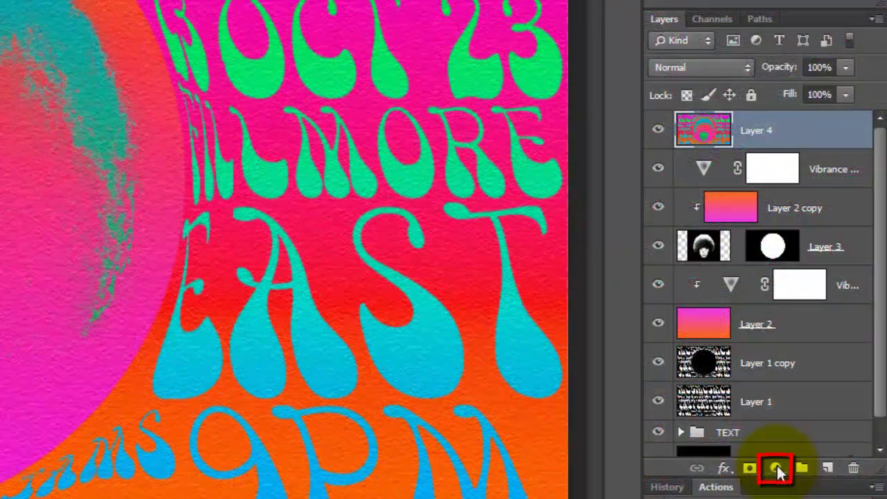
Step: Create a Hue/Saturation adjustment layer at the top of the stack, above Layer 4
{"action": "left_click", "coordinate": [776, 469]}
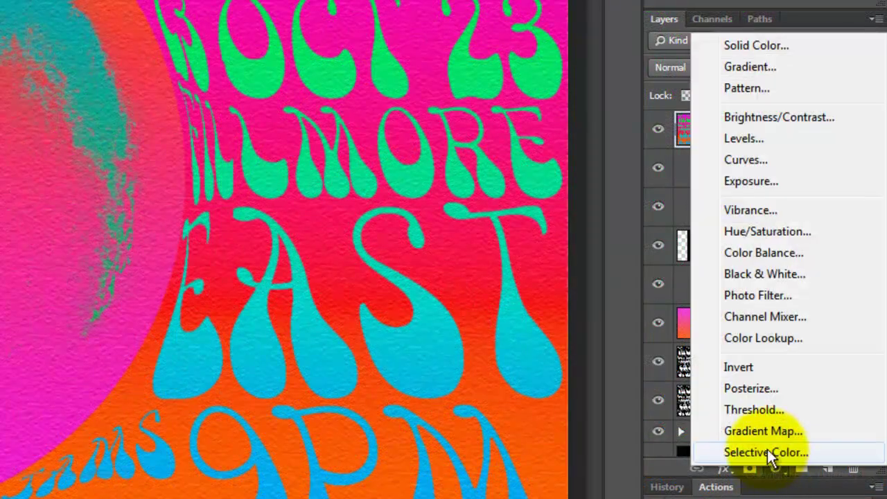
{"action": "left_click", "coordinate": [767, 227]}
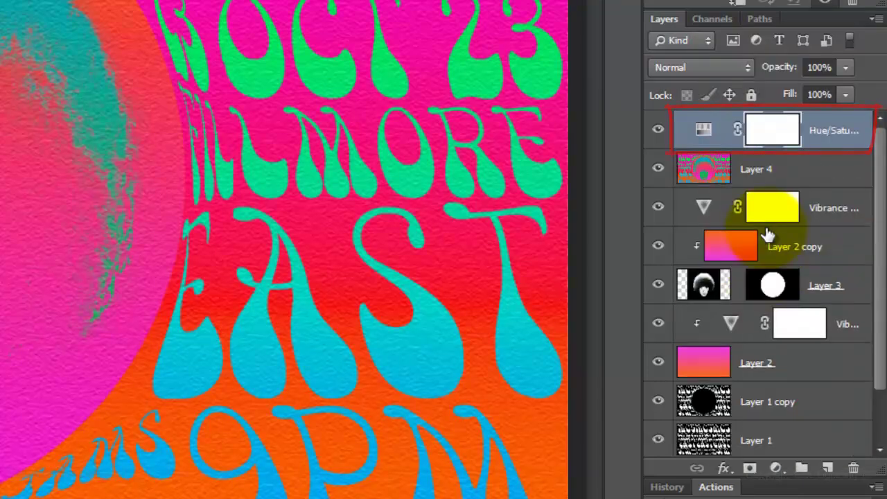